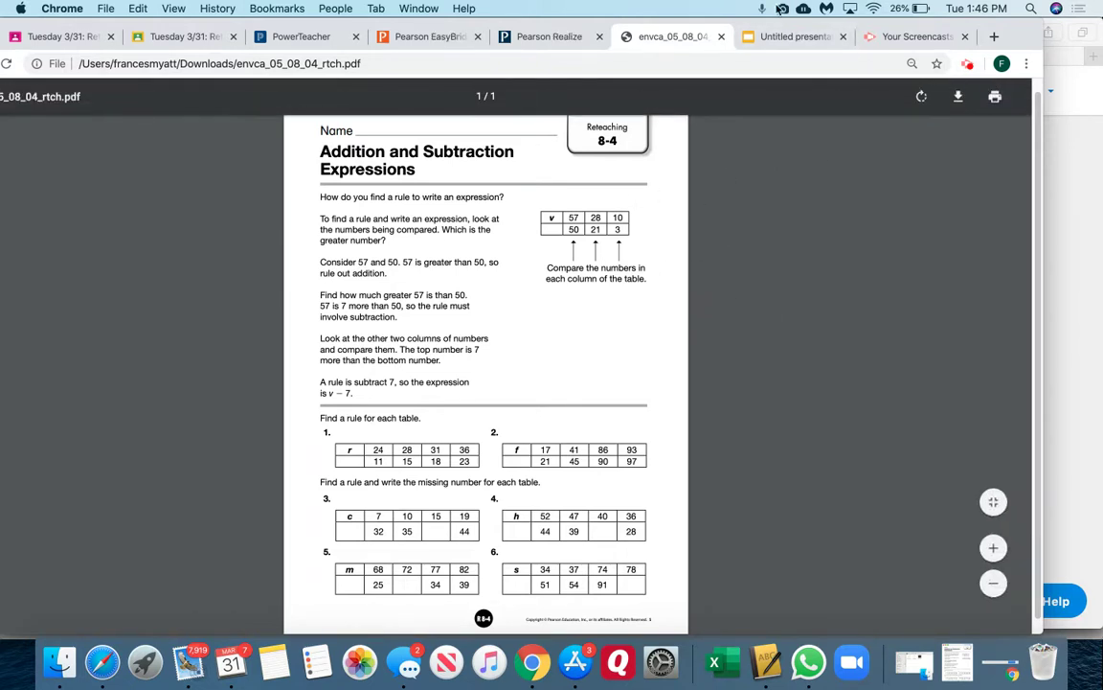
# - Capture a screenshot of the entire Reteaching 8-4 worksheet page and close the floating preview of the capture
pyautogui.click(782, 9)
pyautogui.click(841, 40)
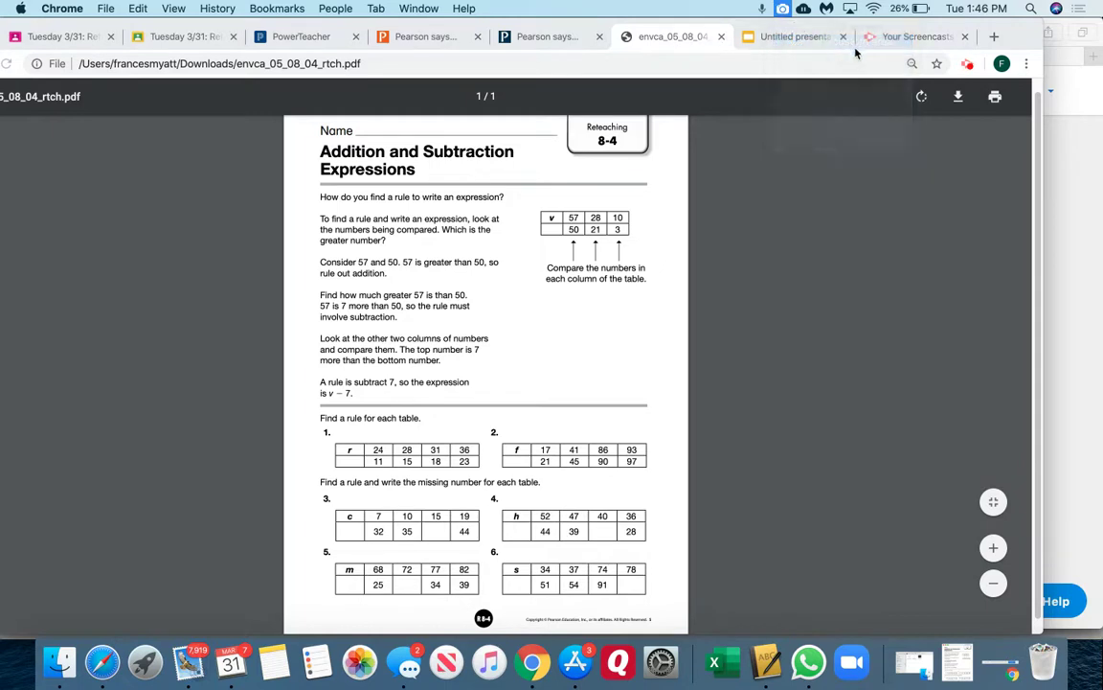
pyautogui.moveTo(291, 121); pyautogui.dragTo(674, 624)
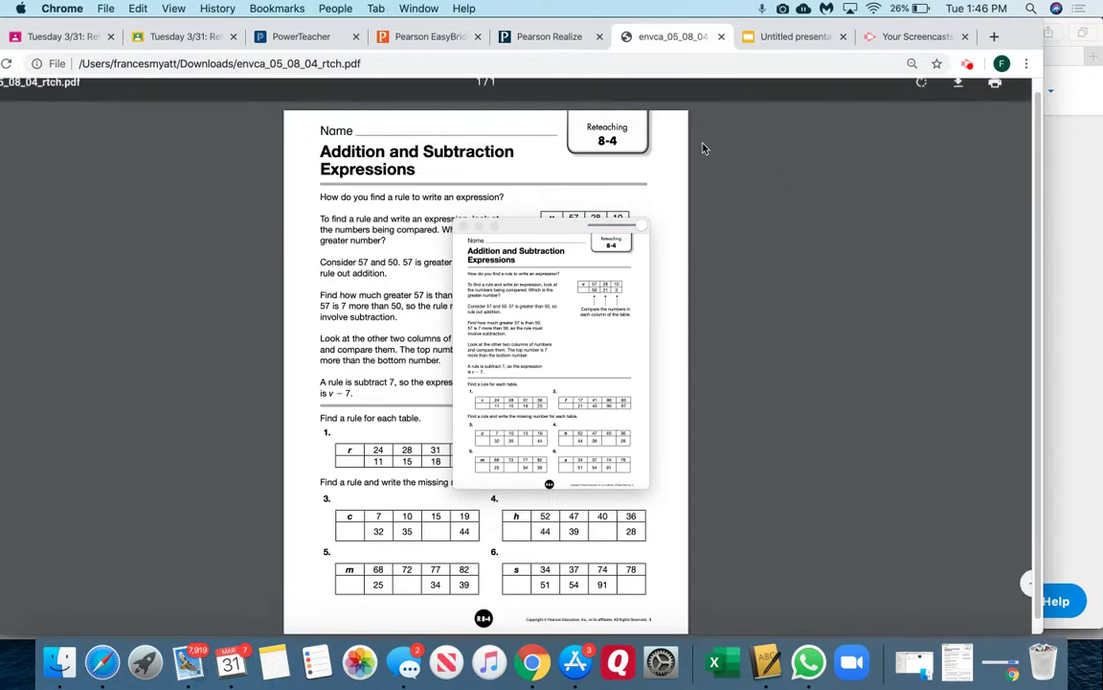
pyautogui.click(464, 227)
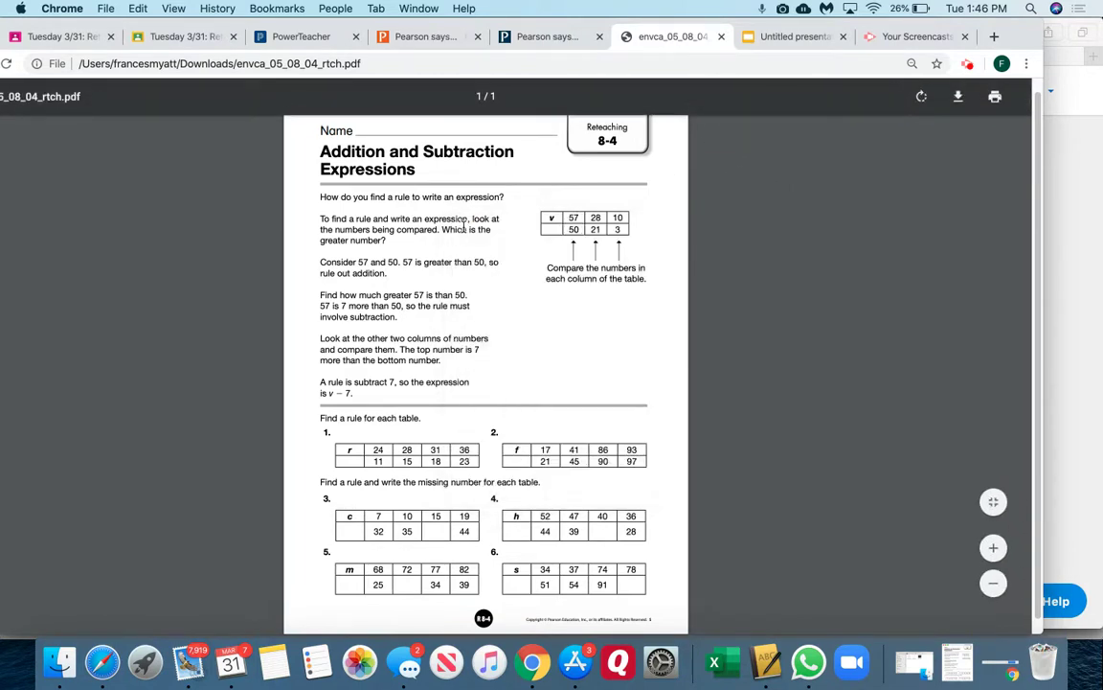
# - In the untitled Google Slides presentation, set the page size to custom 8.5 x 11 inches
pyautogui.click(768, 43)
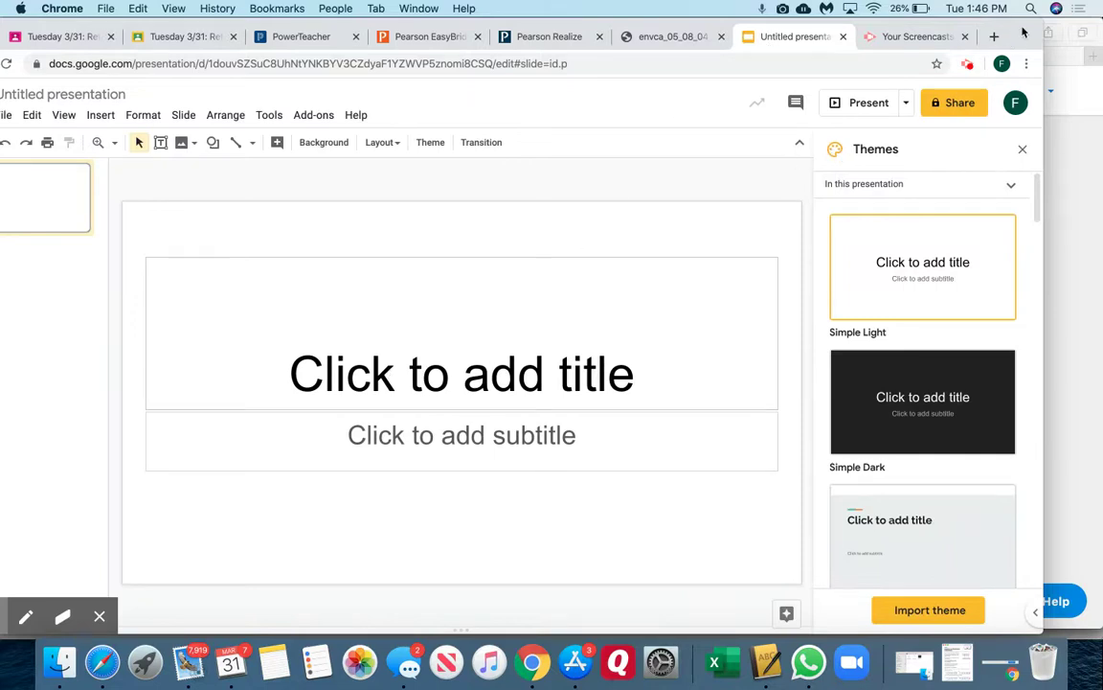
pyautogui.moveTo(1024, 33); pyautogui.dragTo(1061, 33)
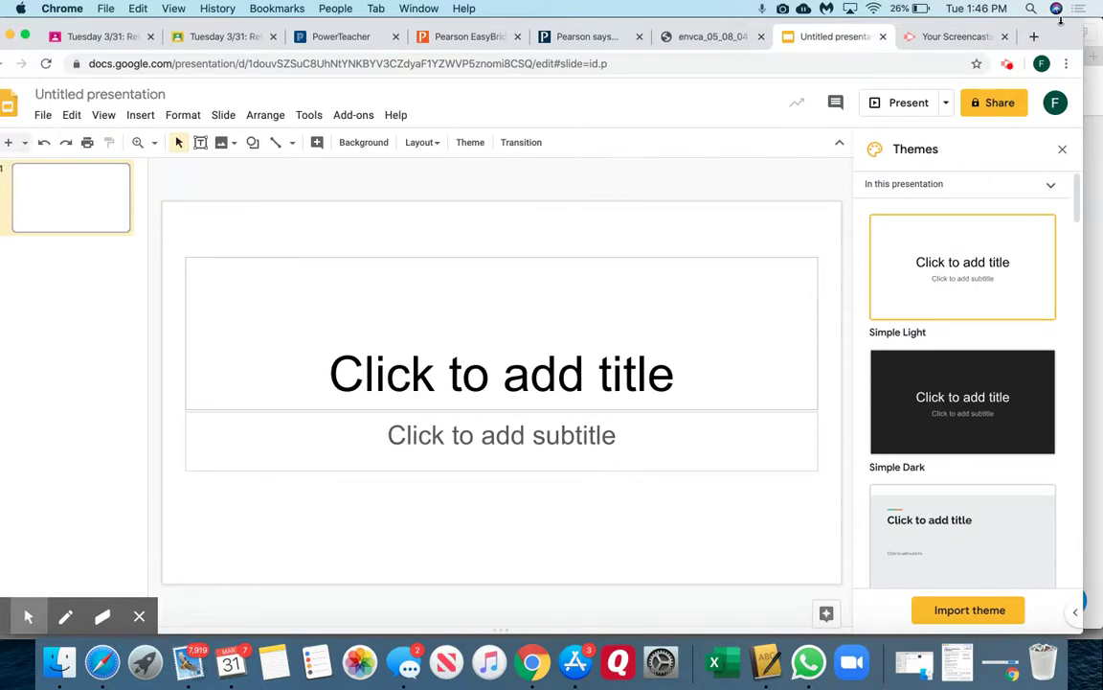
pyautogui.click(43, 116)
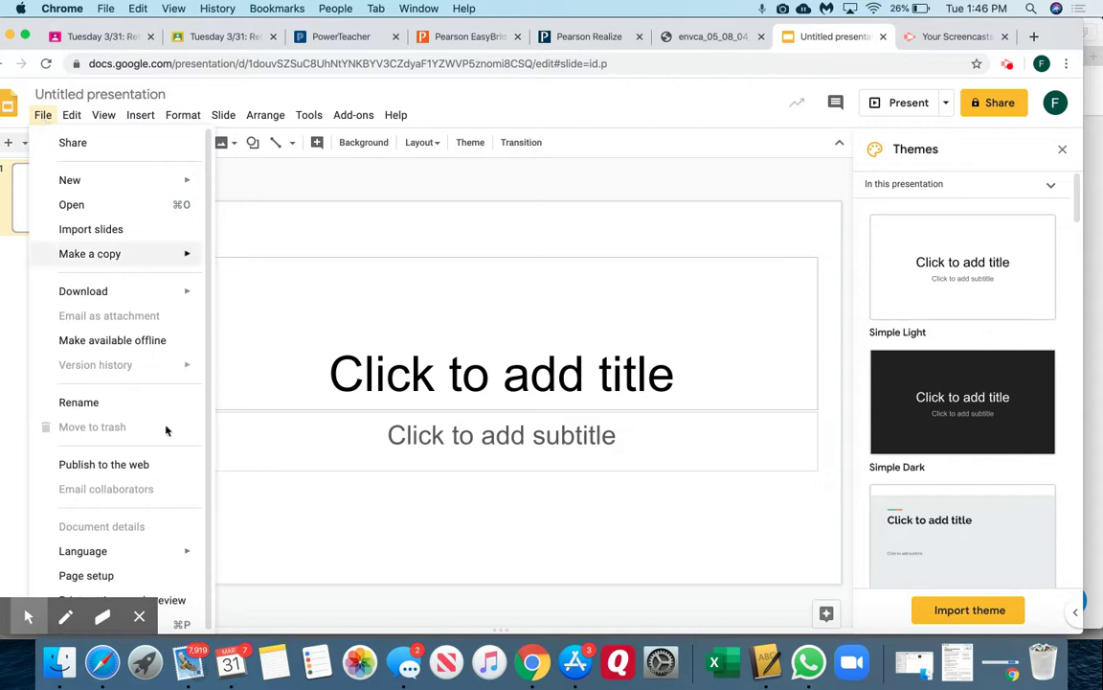
pyautogui.click(102, 574)
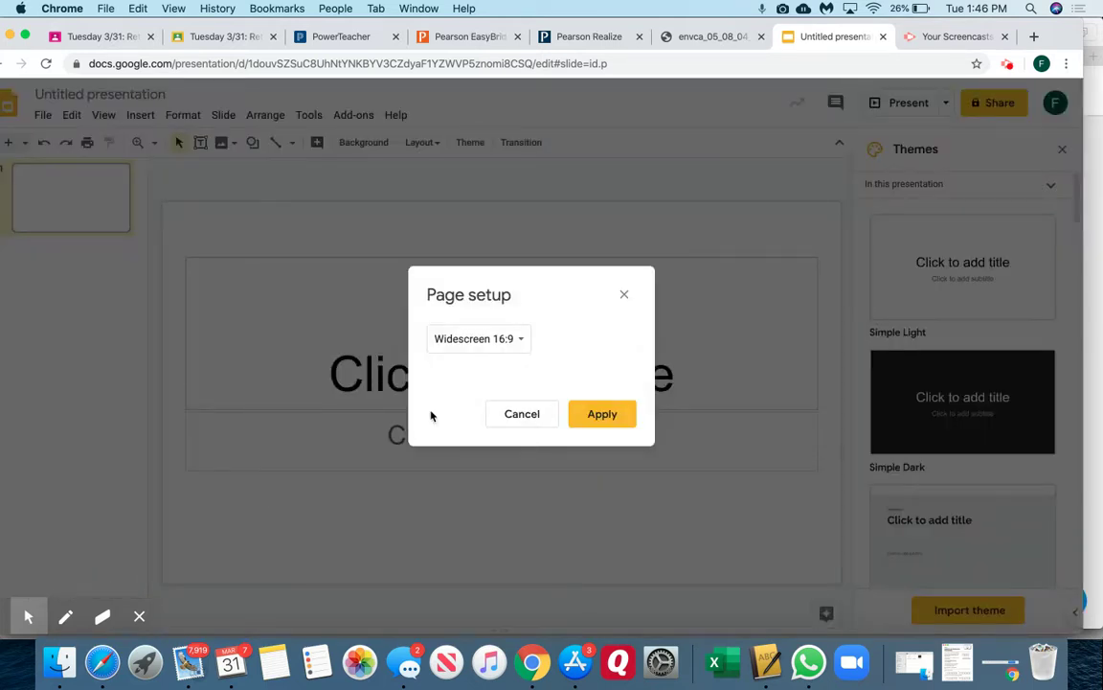
pyautogui.click(492, 337)
pyautogui.click(480, 389)
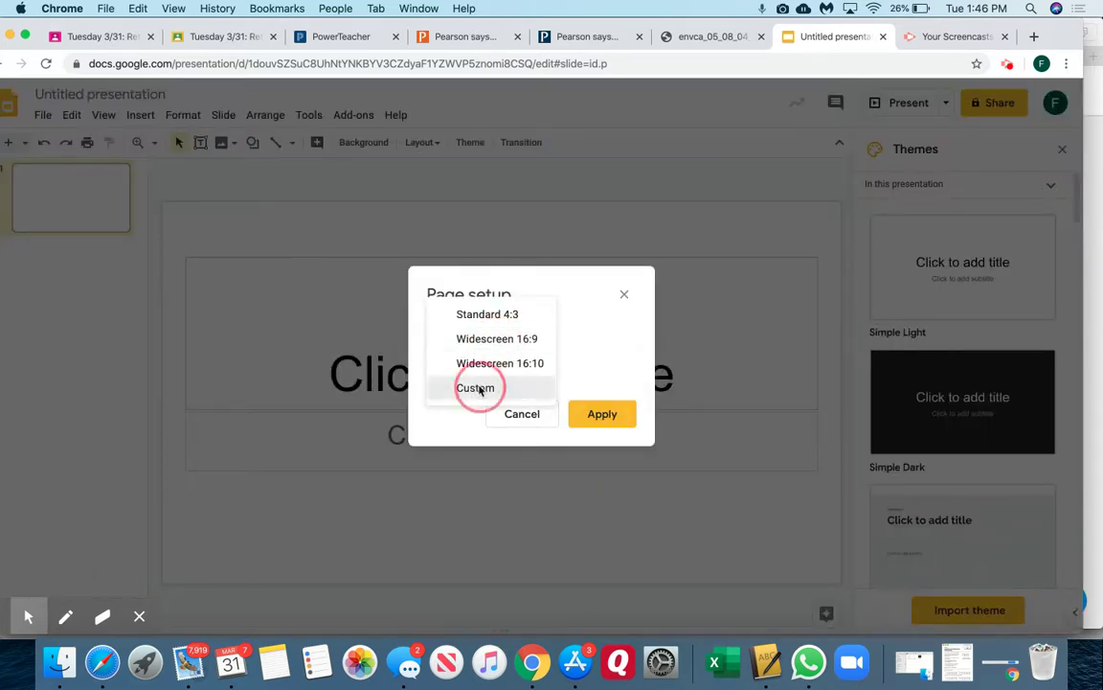
pyautogui.doubleClick(436, 383)
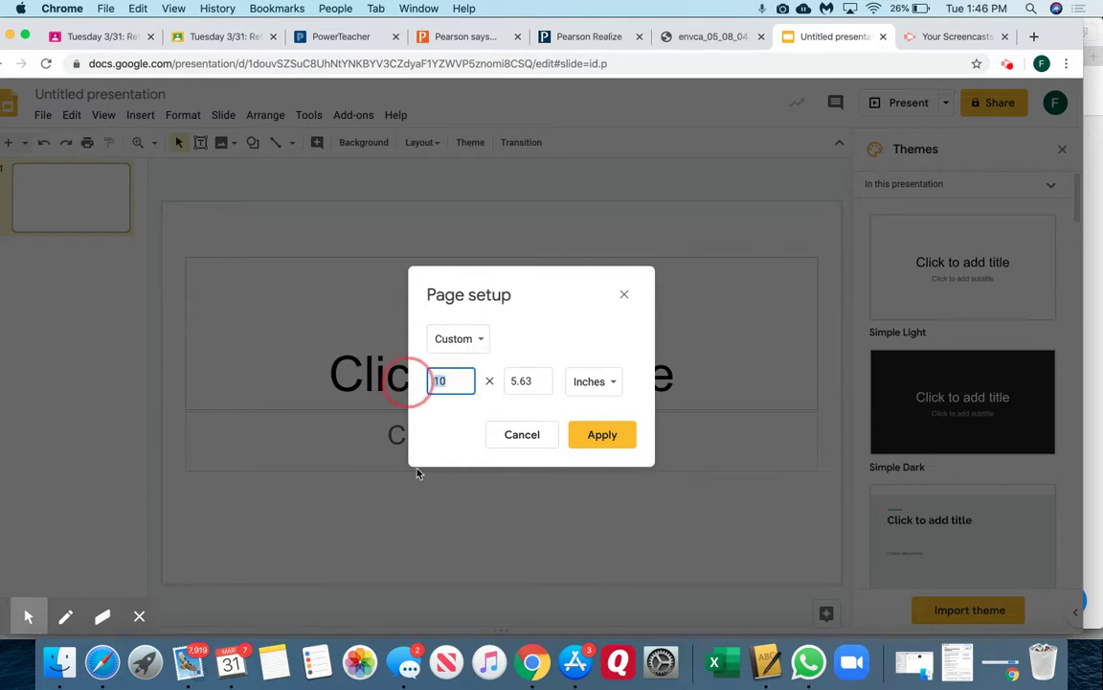
pyautogui.write('8.5')
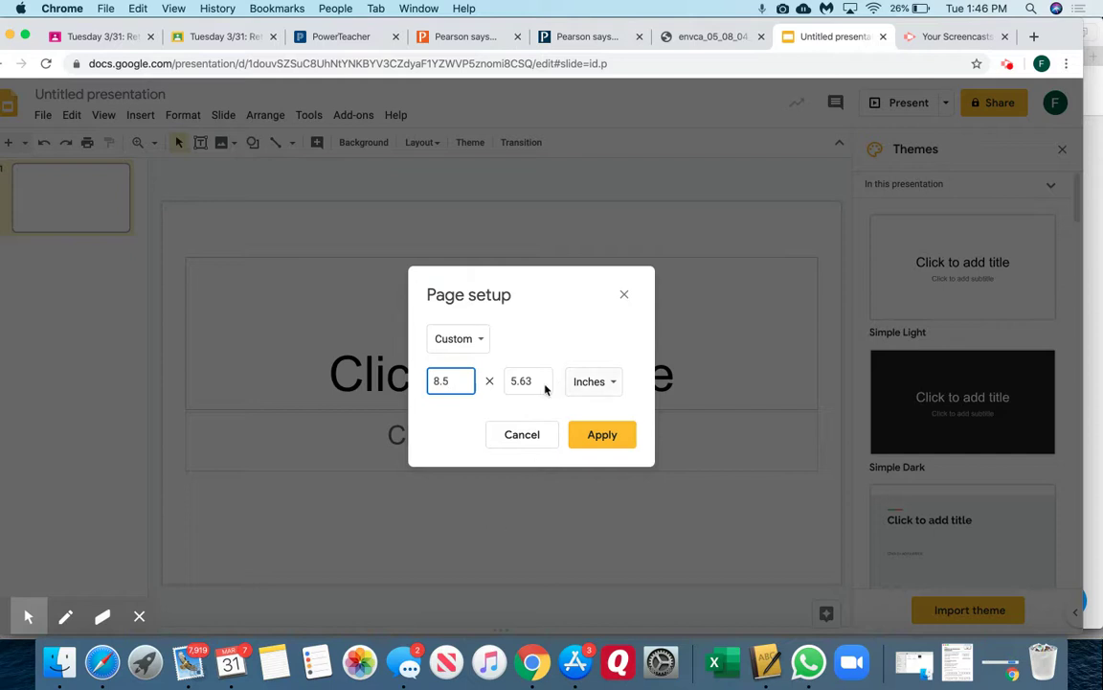
pyautogui.doubleClick(525, 381)
pyautogui.write('11')
pyautogui.click(599, 434)
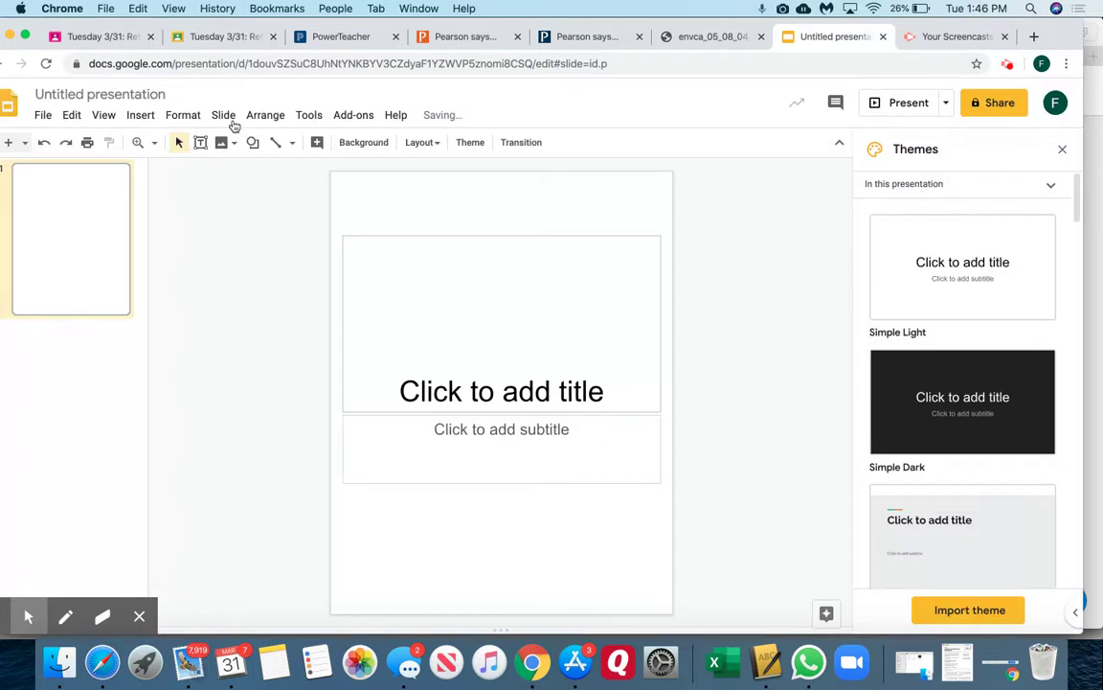
# - Apply the blank layout to the slide to remove the title and subtitle placeholders
pyautogui.click(231, 119)
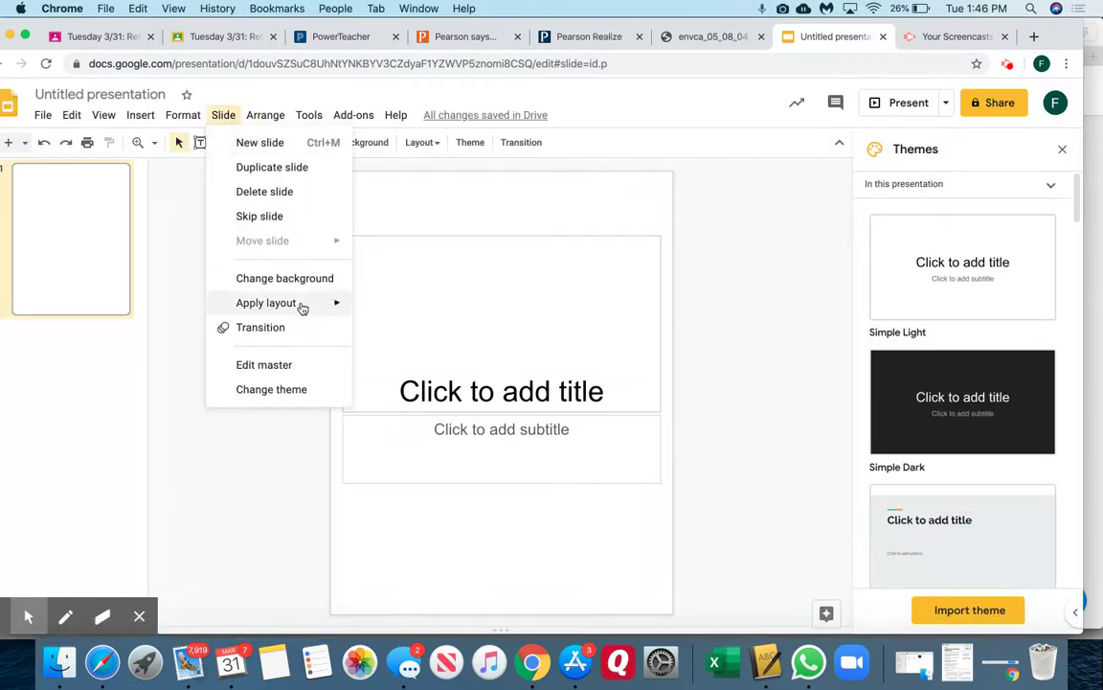
pyautogui.moveTo(302, 308)
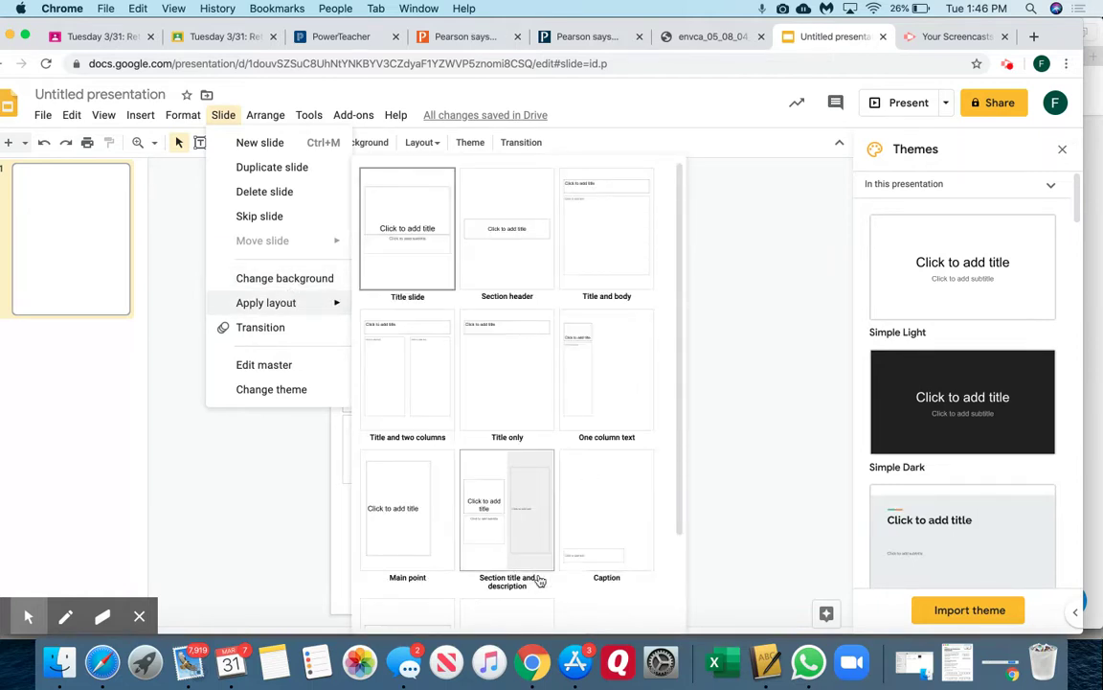
pyautogui.click(527, 614)
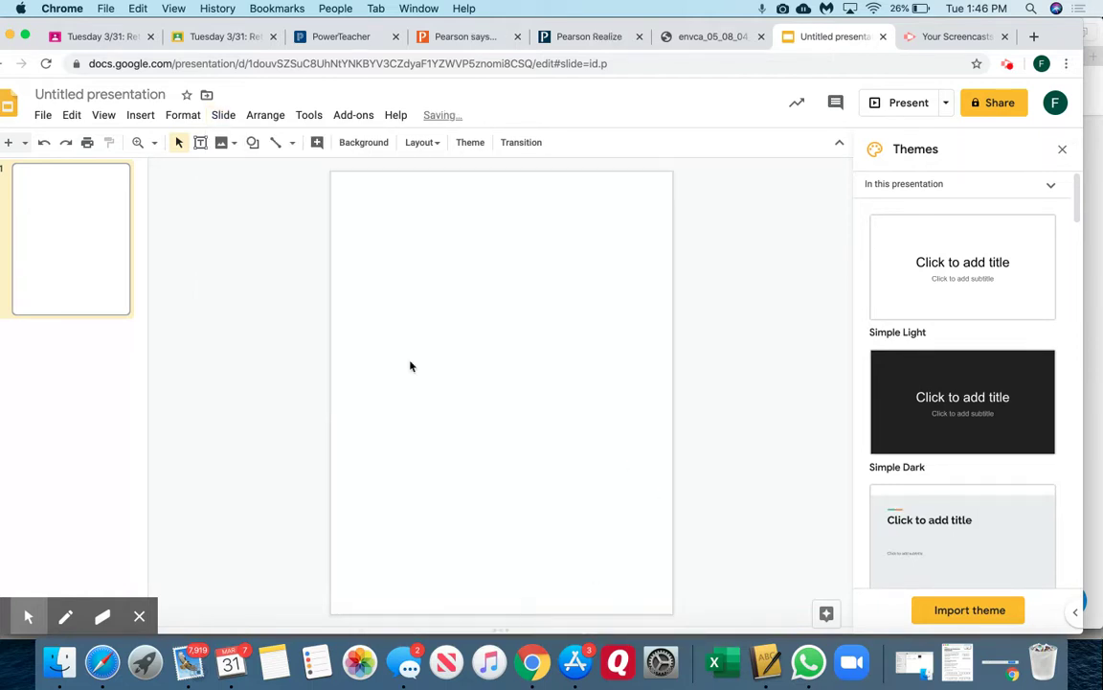
# - Set the slide background to the uploaded image Screenshot 20.jpeg from the Desktop folder
pyautogui.click(224, 116)
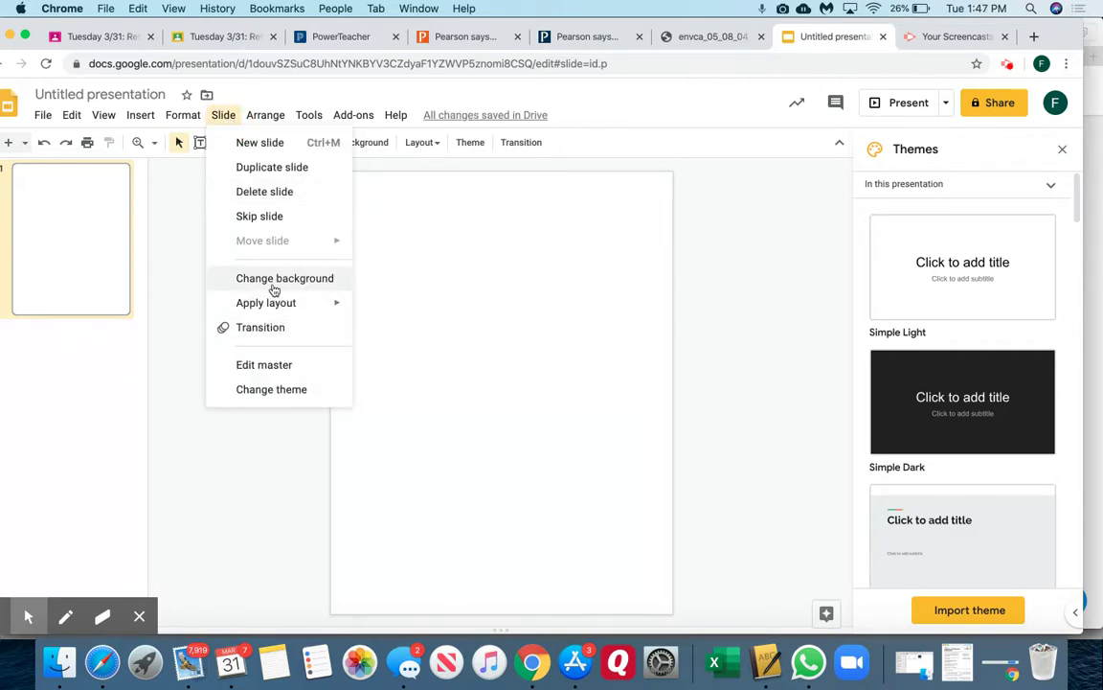
pyautogui.click(274, 285)
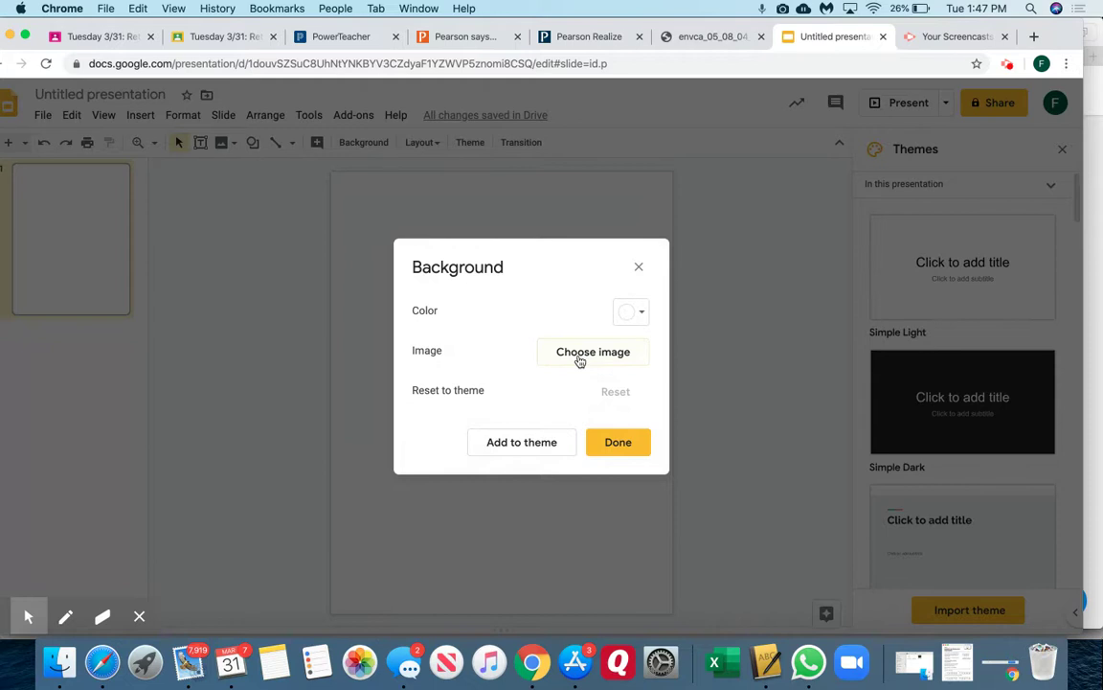
pyautogui.click(580, 355)
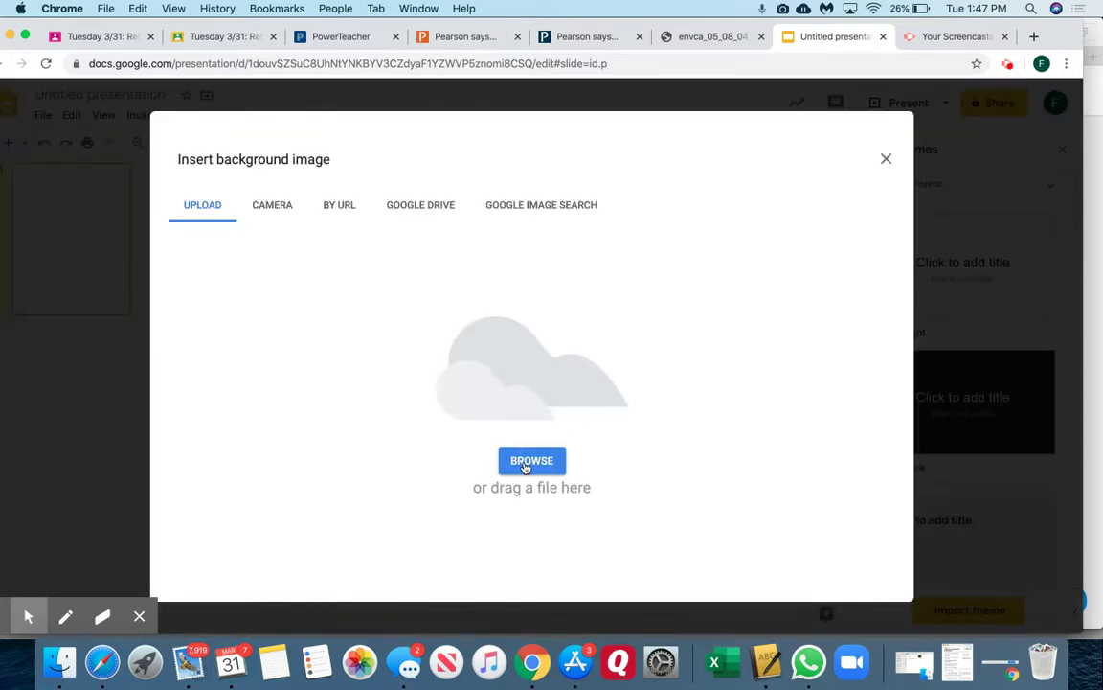
pyautogui.click(529, 463)
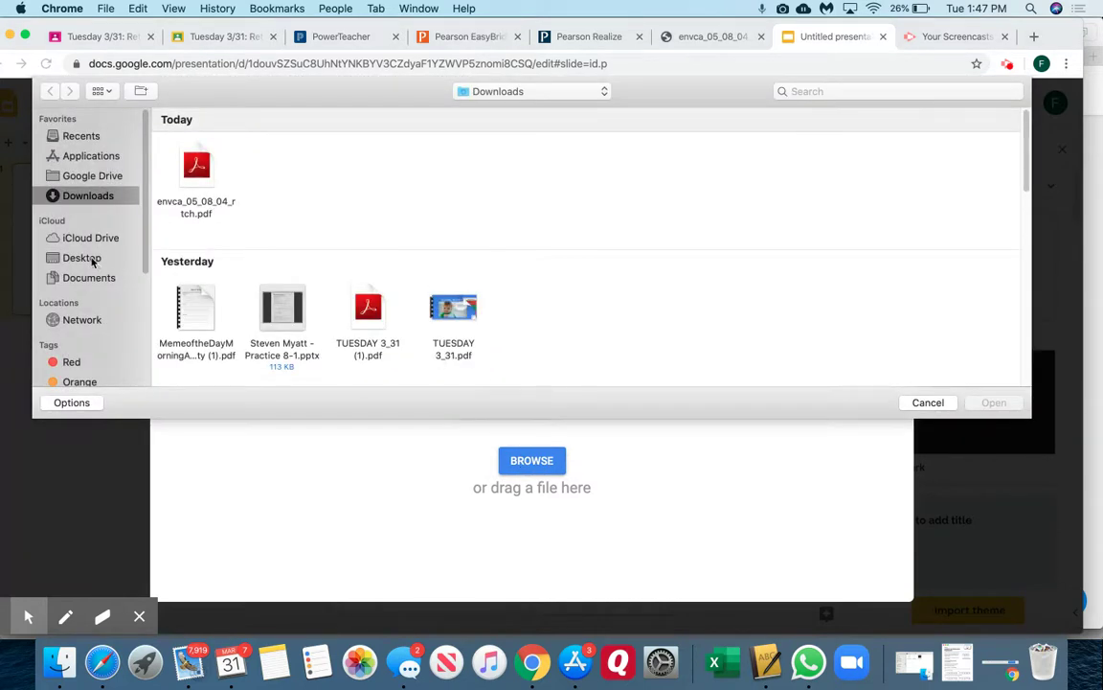
pyautogui.click(86, 257)
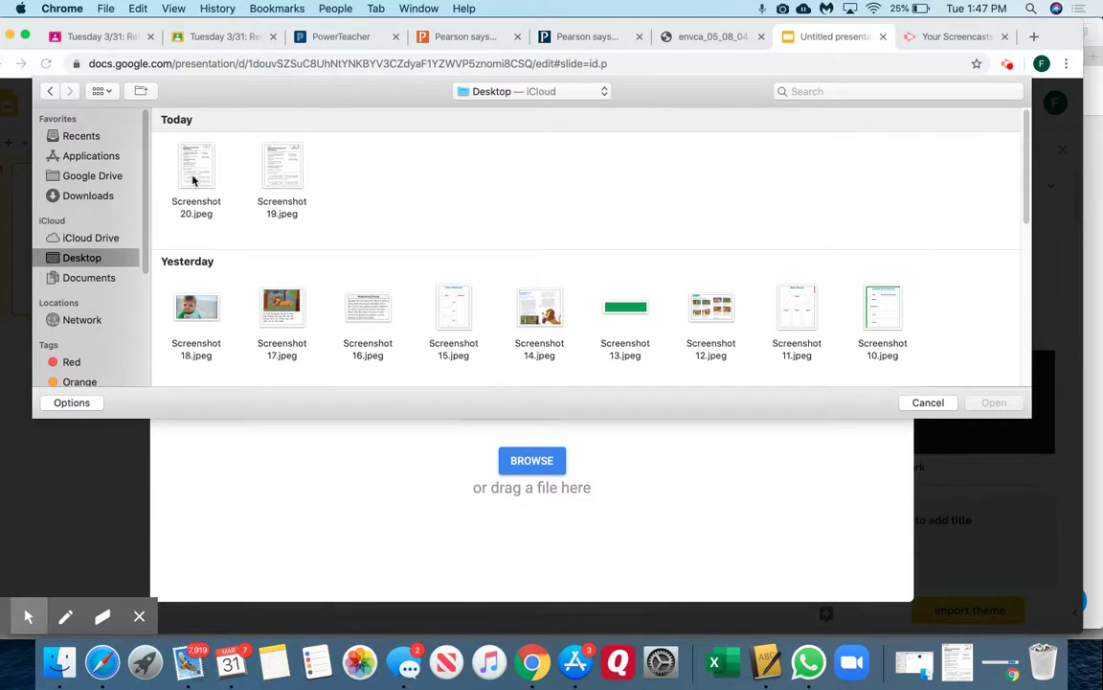
pyautogui.click(192, 180)
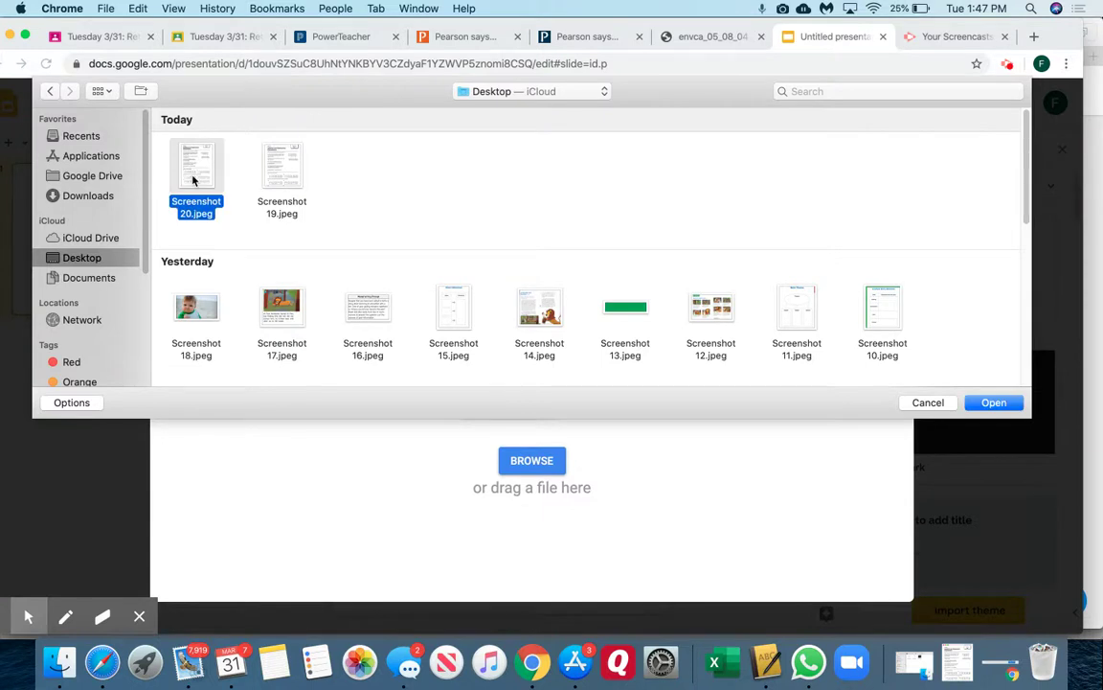
pyautogui.click(992, 404)
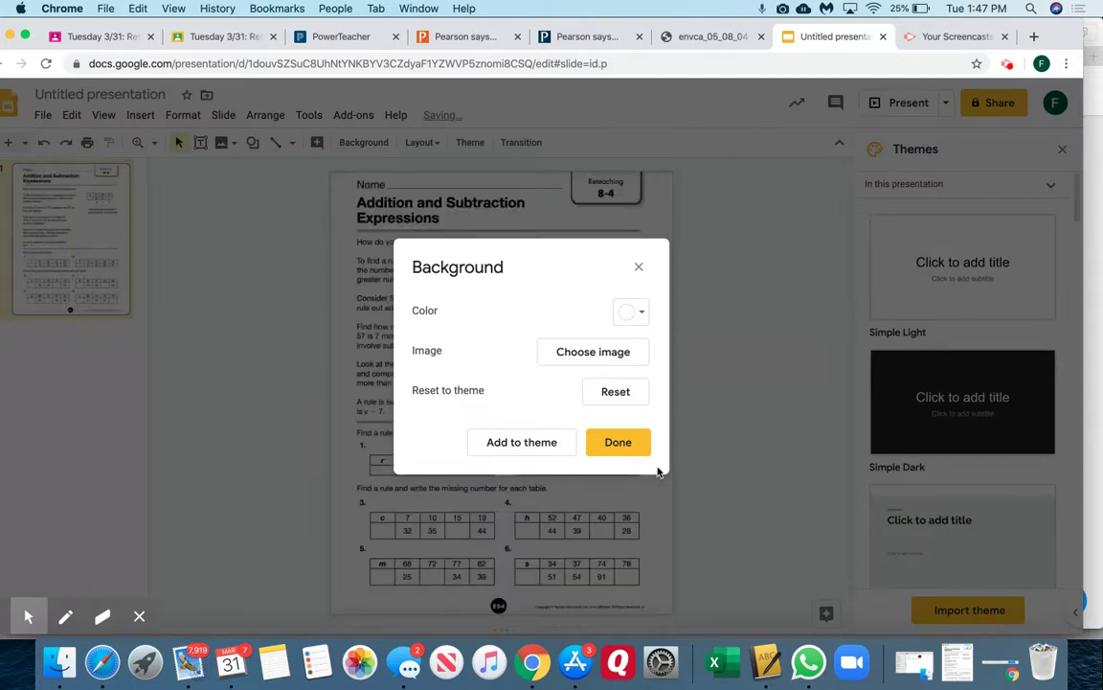
pyautogui.click(618, 442)
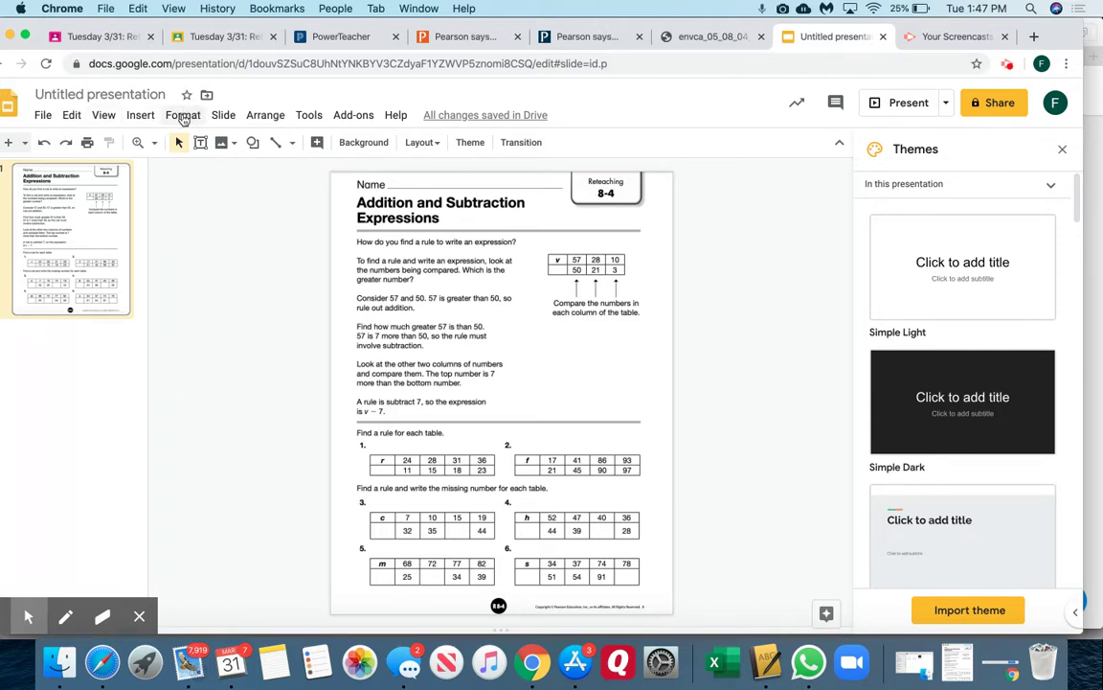
# - Insert a 1 x 1 table on the slide and narrow it to a small answer box
pyautogui.click(142, 116)
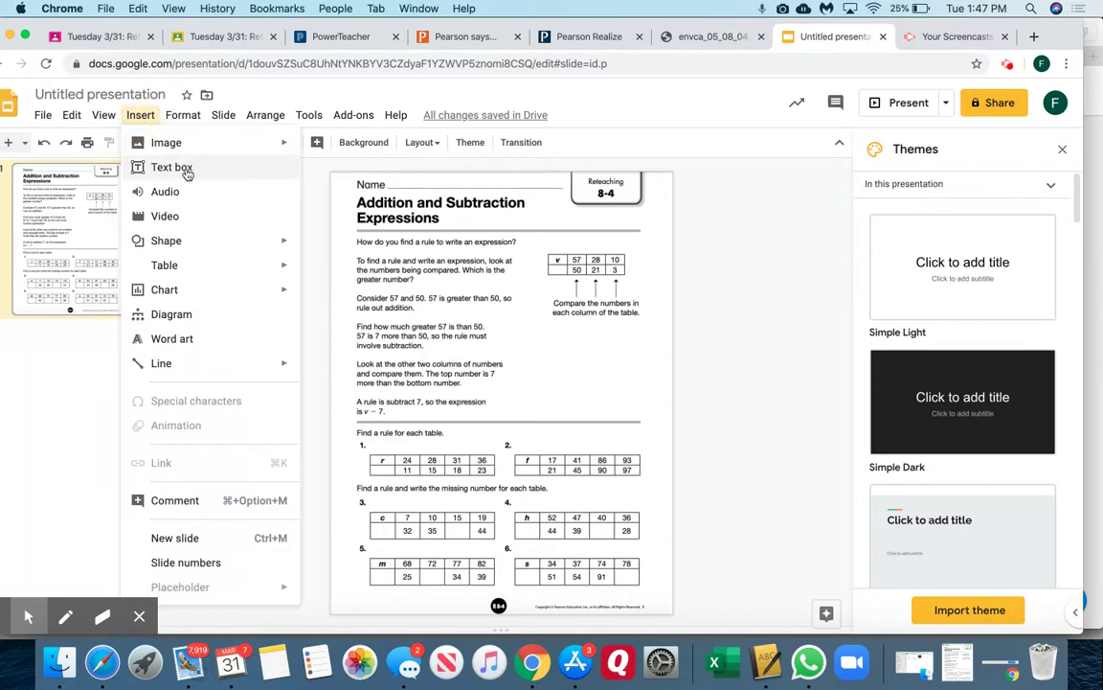
pyautogui.moveTo(191, 267)
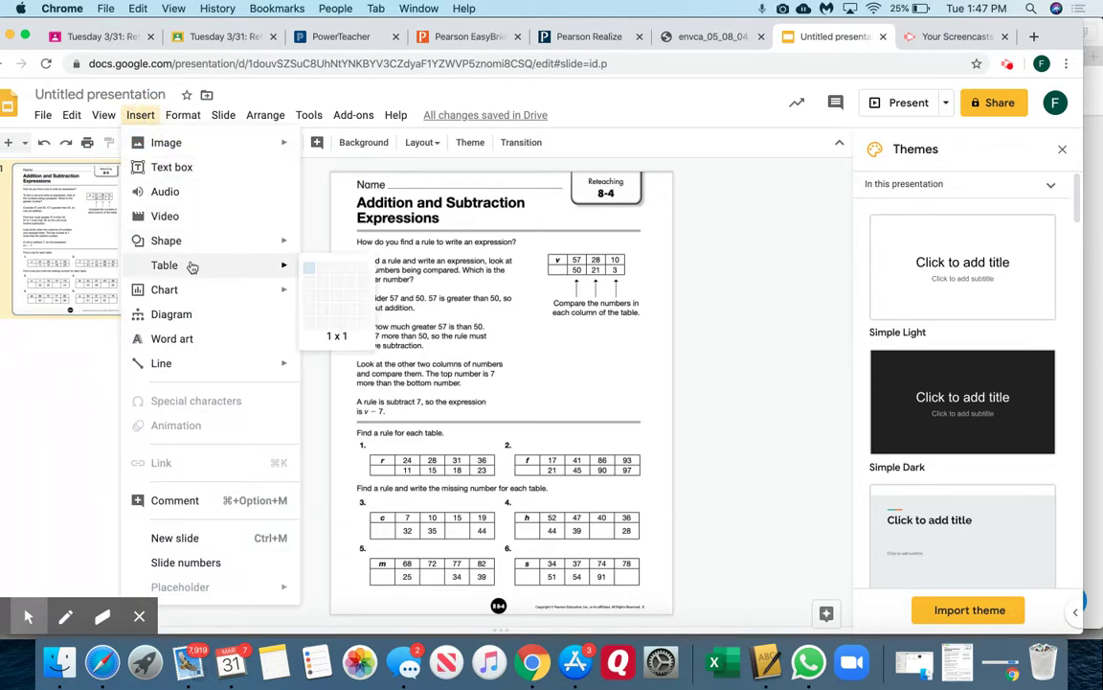
pyautogui.click(309, 272)
pyautogui.moveTo(633, 394); pyautogui.dragTo(467, 394)
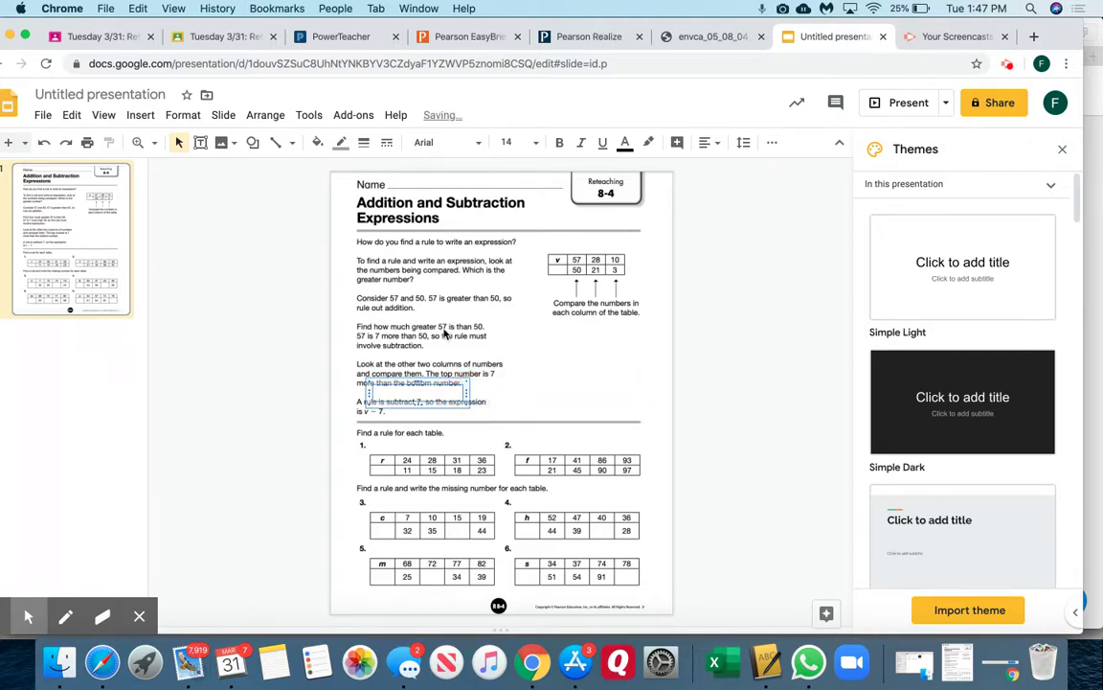
# - Fill the answer box with white and give it a thicker black border
pyautogui.click(317, 142)
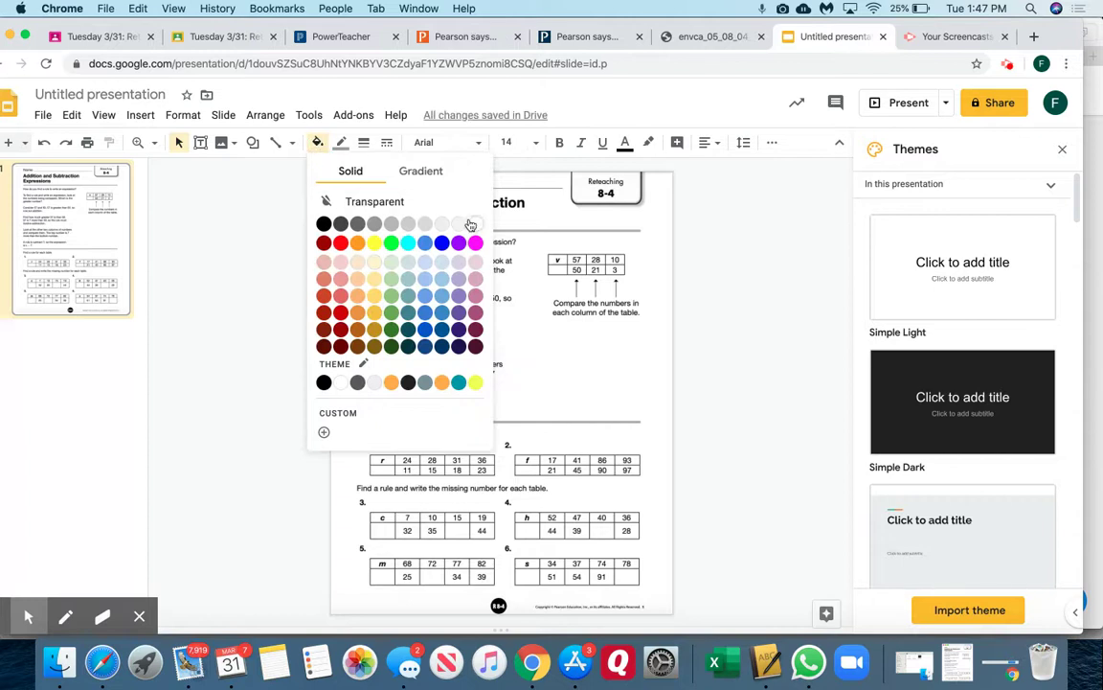
pyautogui.click(473, 224)
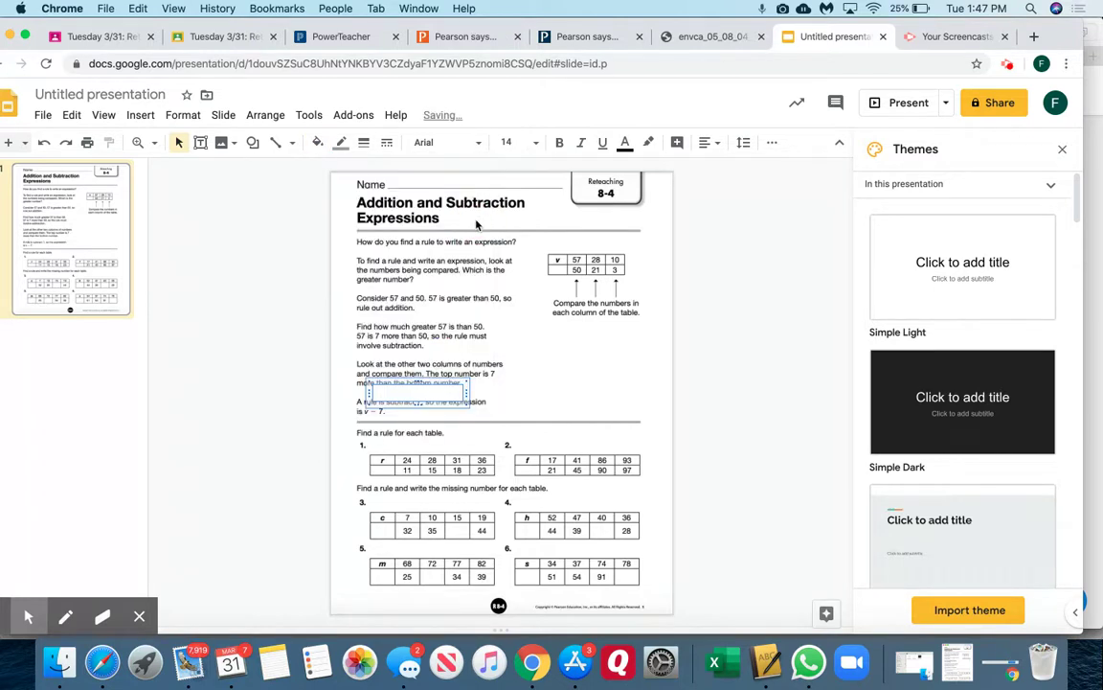
pyautogui.click(361, 143)
pyautogui.click(392, 217)
pyautogui.click(341, 142)
pyautogui.rightClick(347, 198)
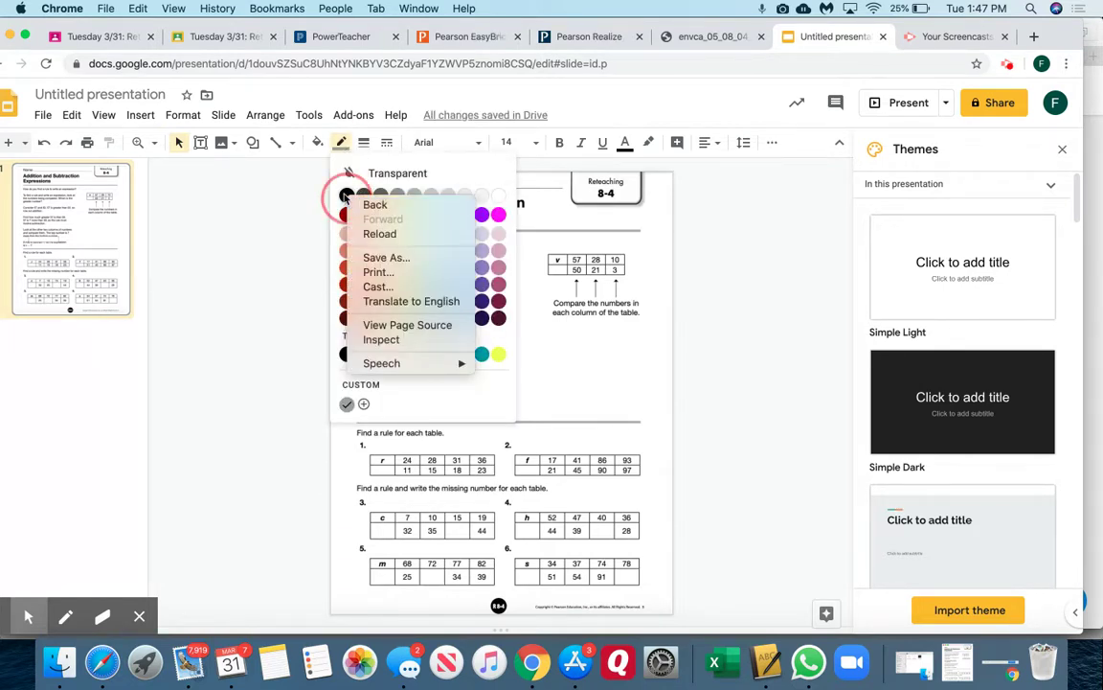
pyautogui.press('Escape')
pyautogui.click(347, 195)
pyautogui.rightClick(351, 196)
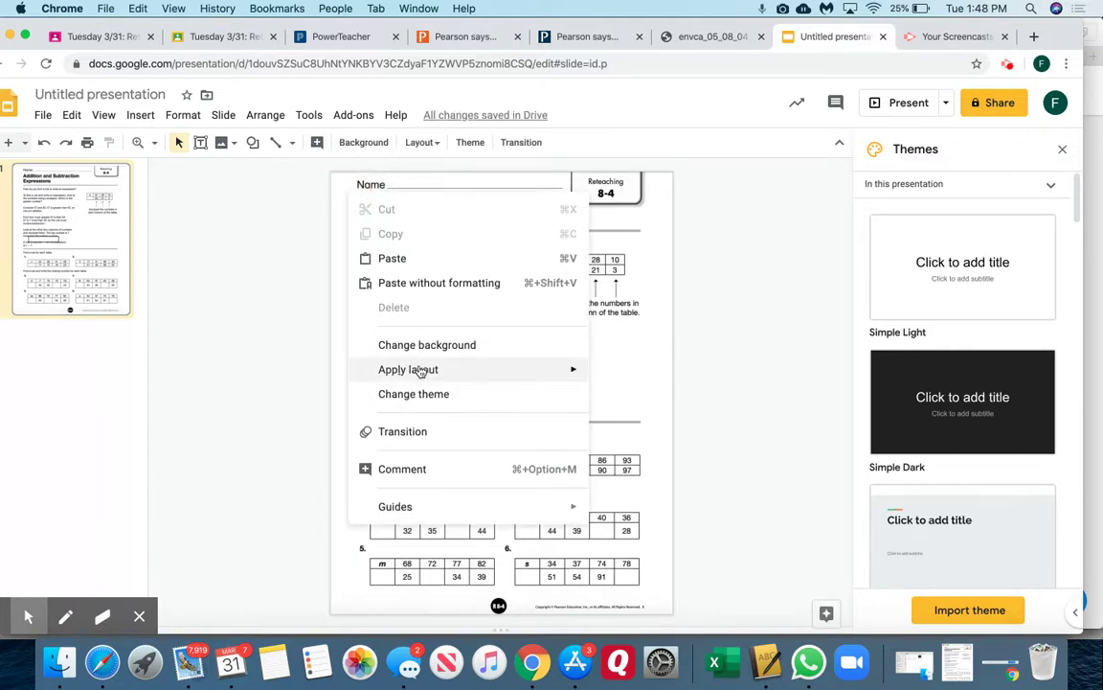
pyautogui.rightClick(259, 414)
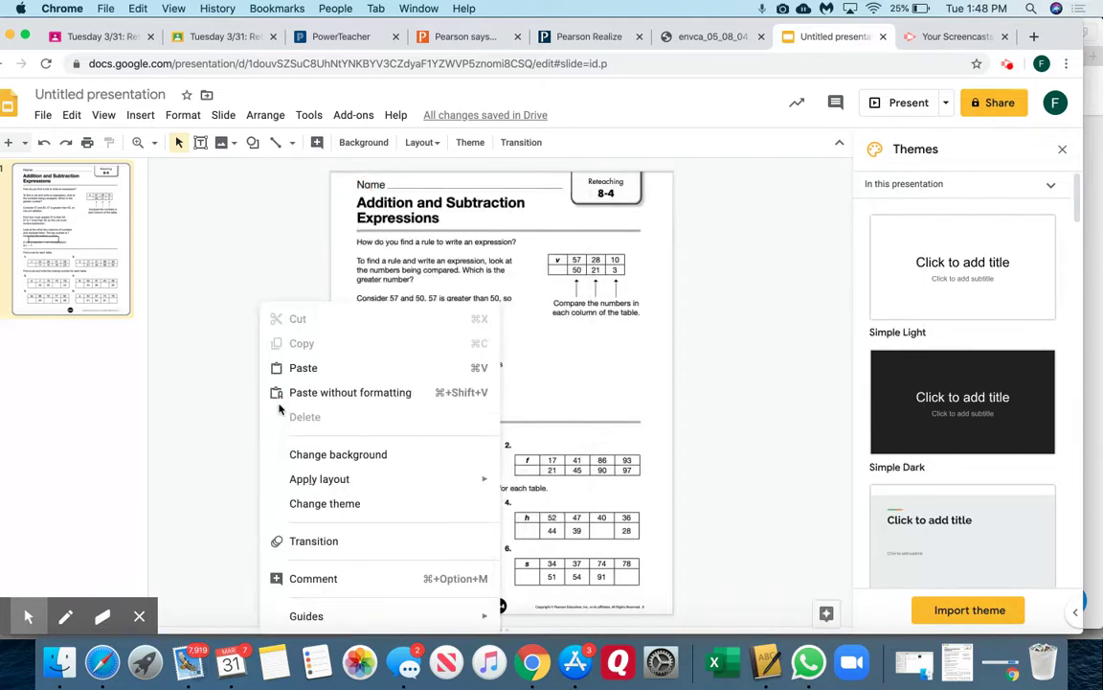
pyautogui.click(578, 366)
# - Move the answer box directly above the table of problem 1 and deselect it
pyautogui.click(428, 389)
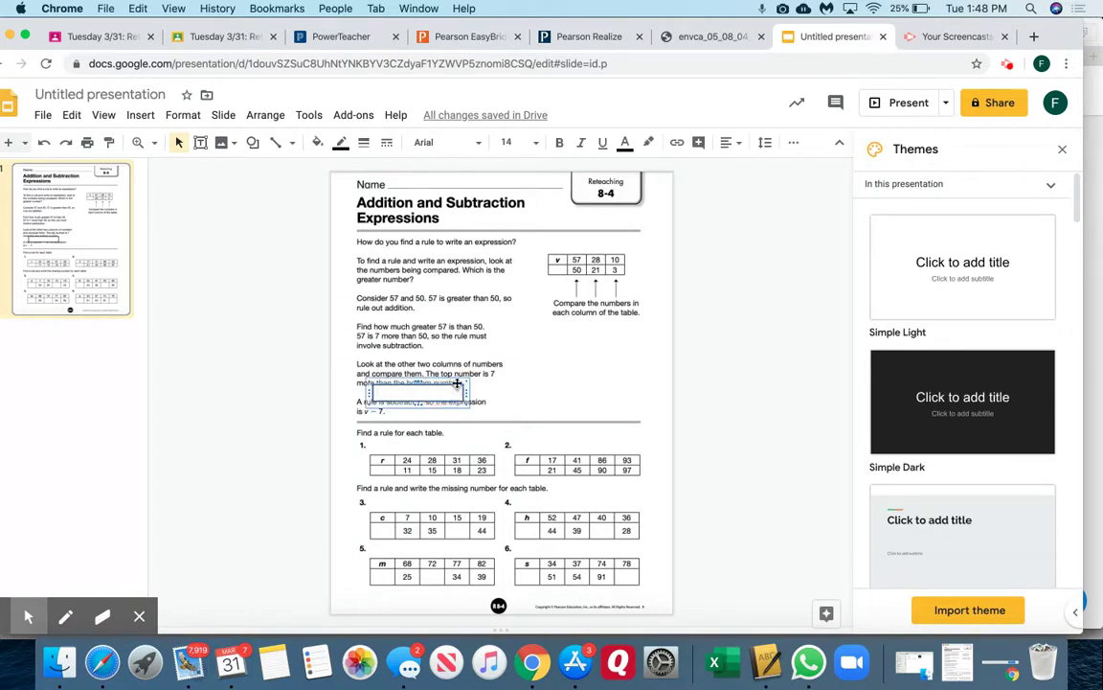
pyautogui.click(468, 412)
pyautogui.moveTo(467, 412); pyautogui.dragTo(470, 436)
pyautogui.click(565, 444)
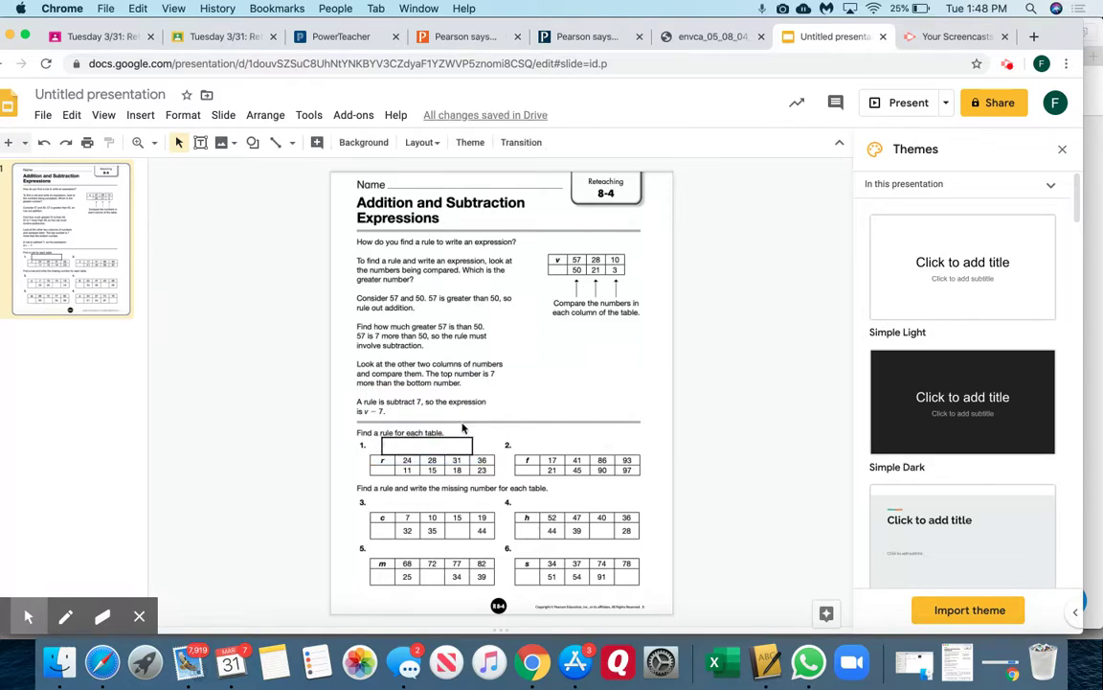
# - Copy the answer box of problem 1 and place the pasted copy directly above the table of problem 2
pyautogui.click(449, 451)
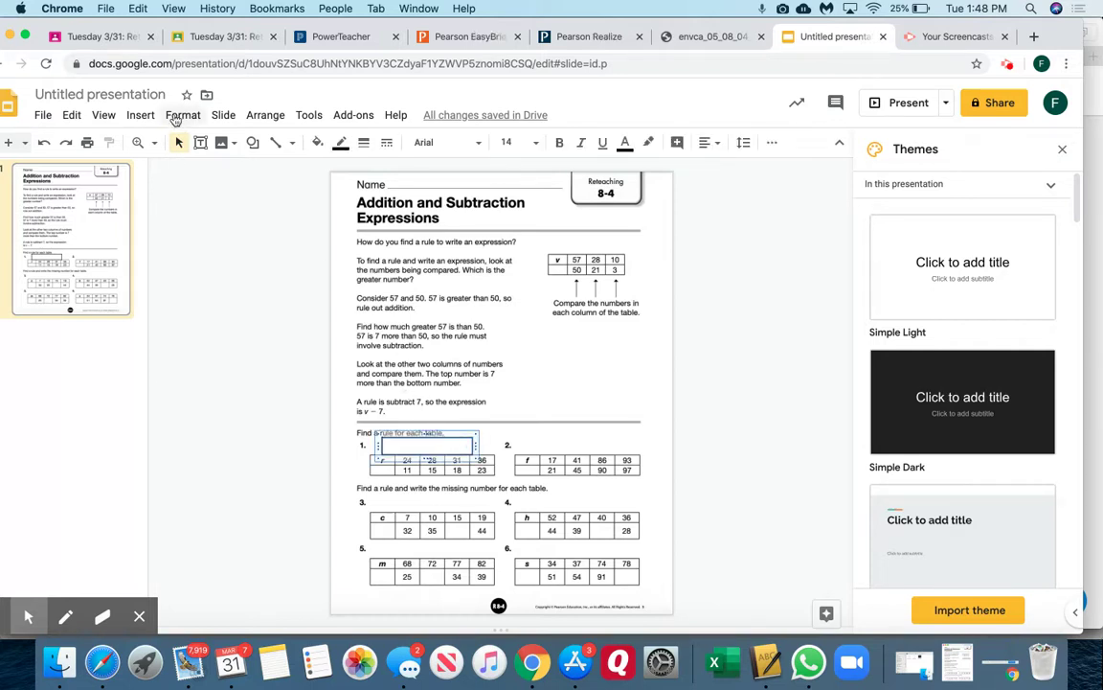
pyautogui.click(71, 118)
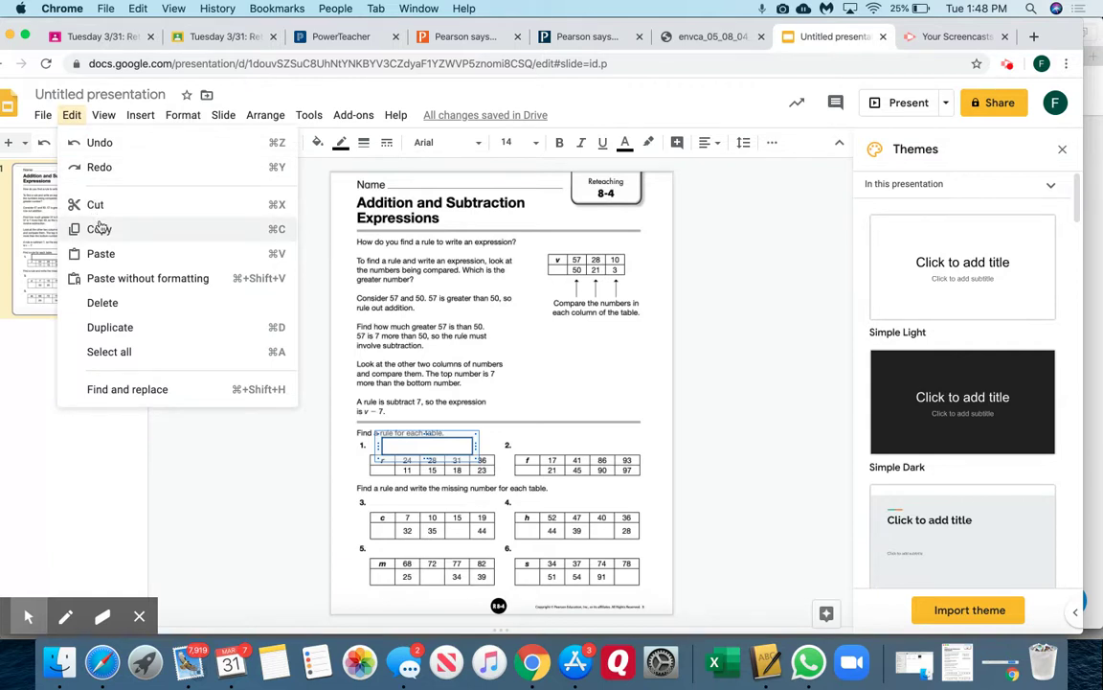
pyautogui.click(103, 227)
pyautogui.click(77, 122)
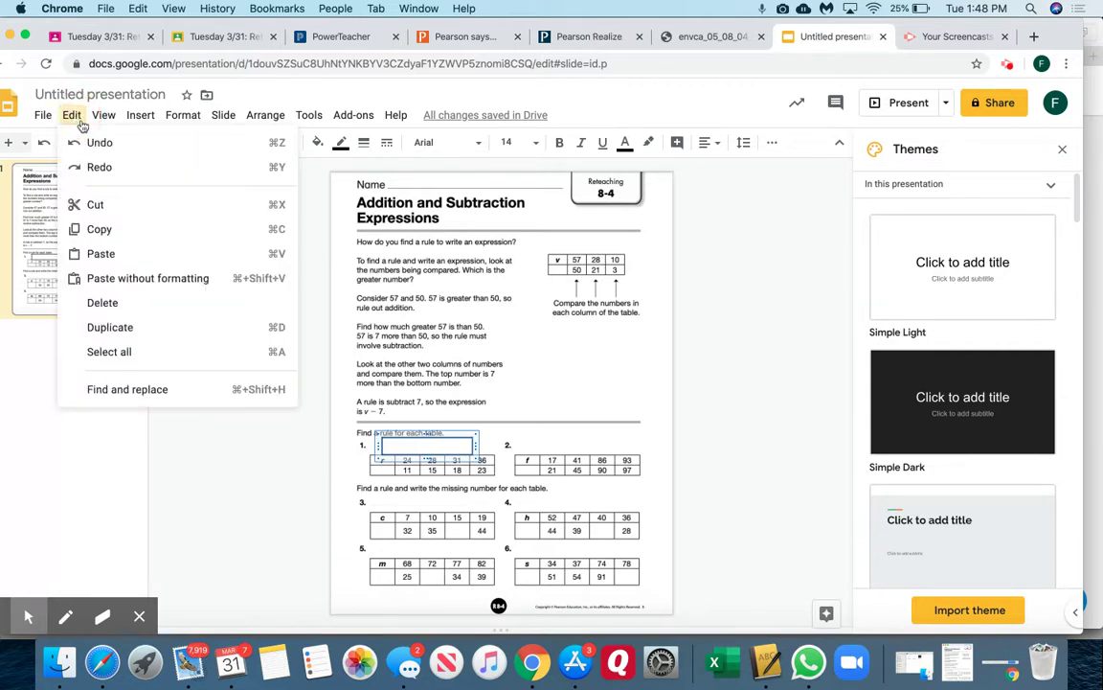
pyautogui.click(103, 251)
pyautogui.moveTo(470, 442); pyautogui.dragTo(605, 434)
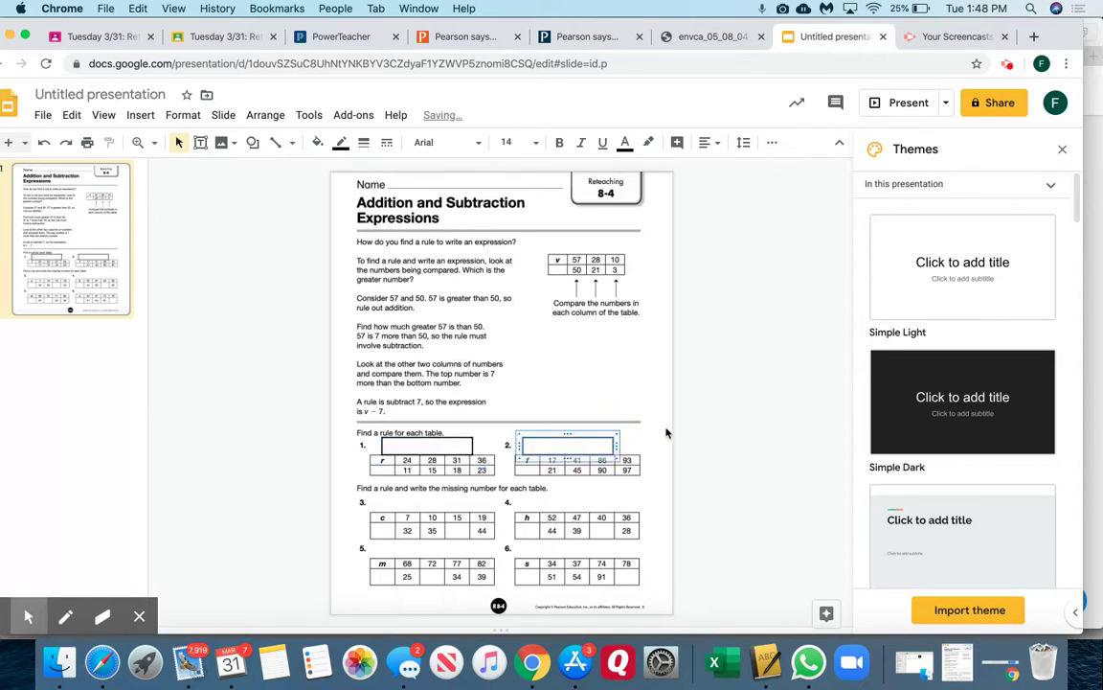
pyautogui.click(573, 446)
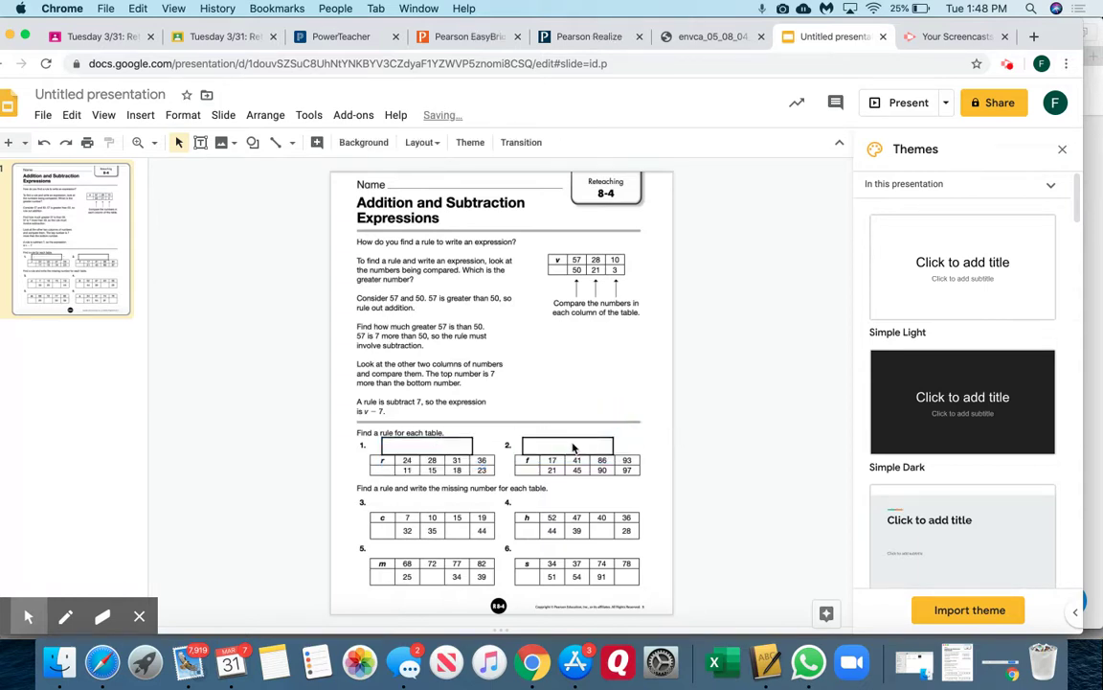
# - Check that a text cursor can be placed in the answer boxes of problems 1 and 2
pyautogui.click(408, 443)
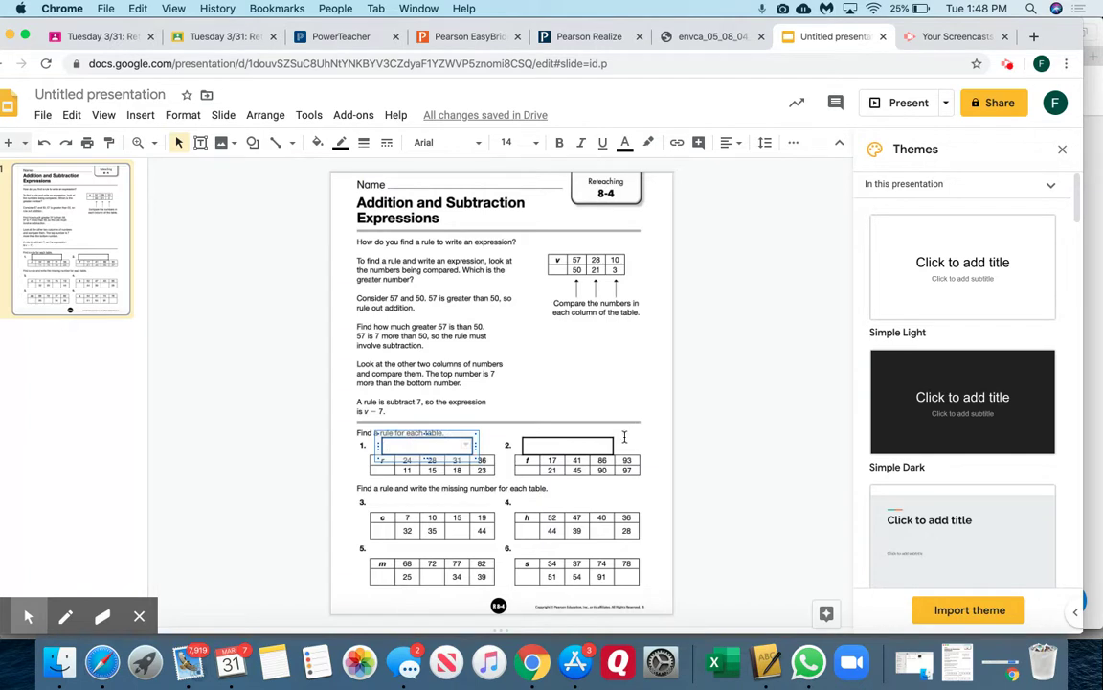
pyautogui.click(575, 445)
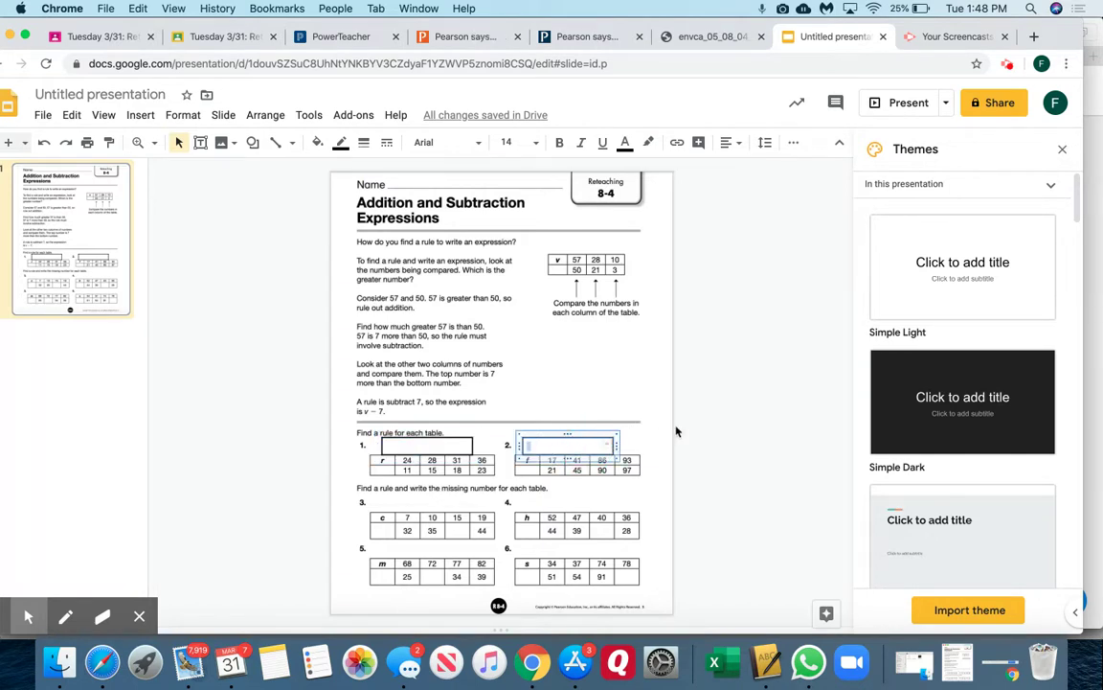
pyautogui.click(715, 414)
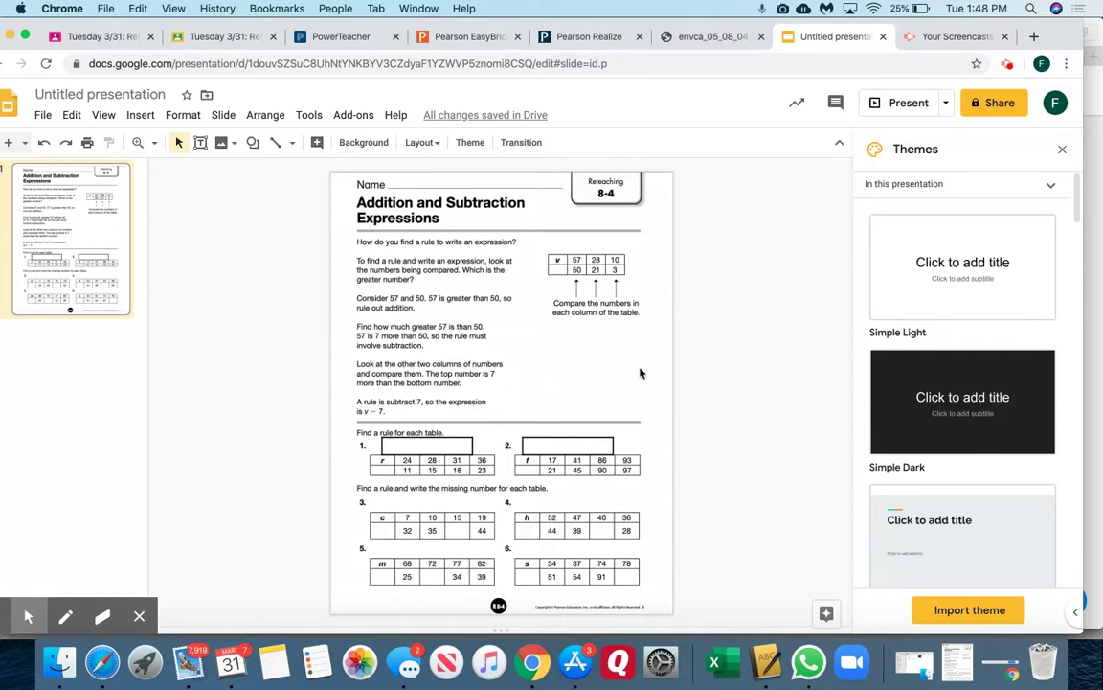
# - Shrink the answer box of problem 2 to a small square and place it over the first column of that problem's table
pyautogui.click(587, 441)
pyautogui.press('Escape')
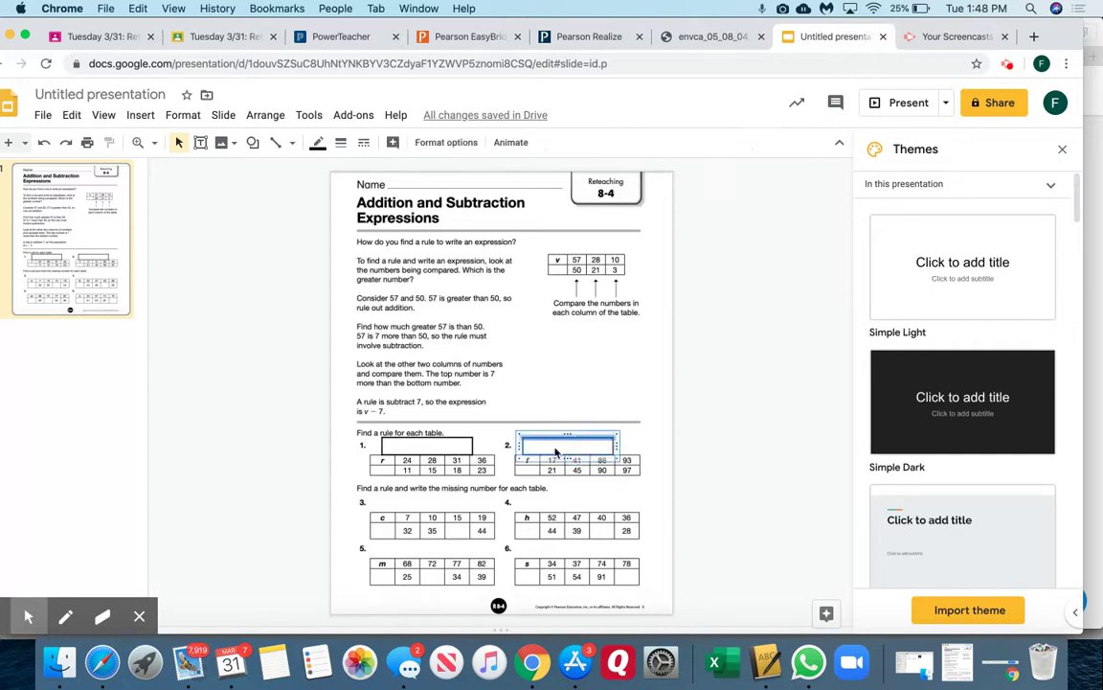
pyautogui.click(556, 450)
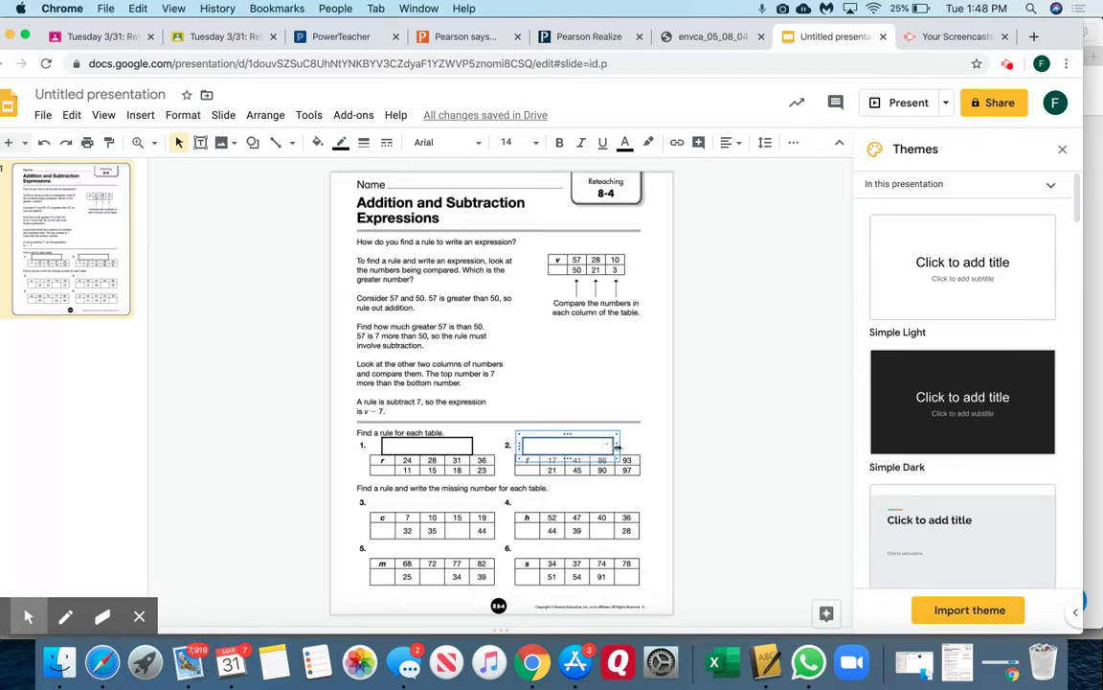
pyautogui.moveTo(616, 445); pyautogui.dragTo(551, 462)
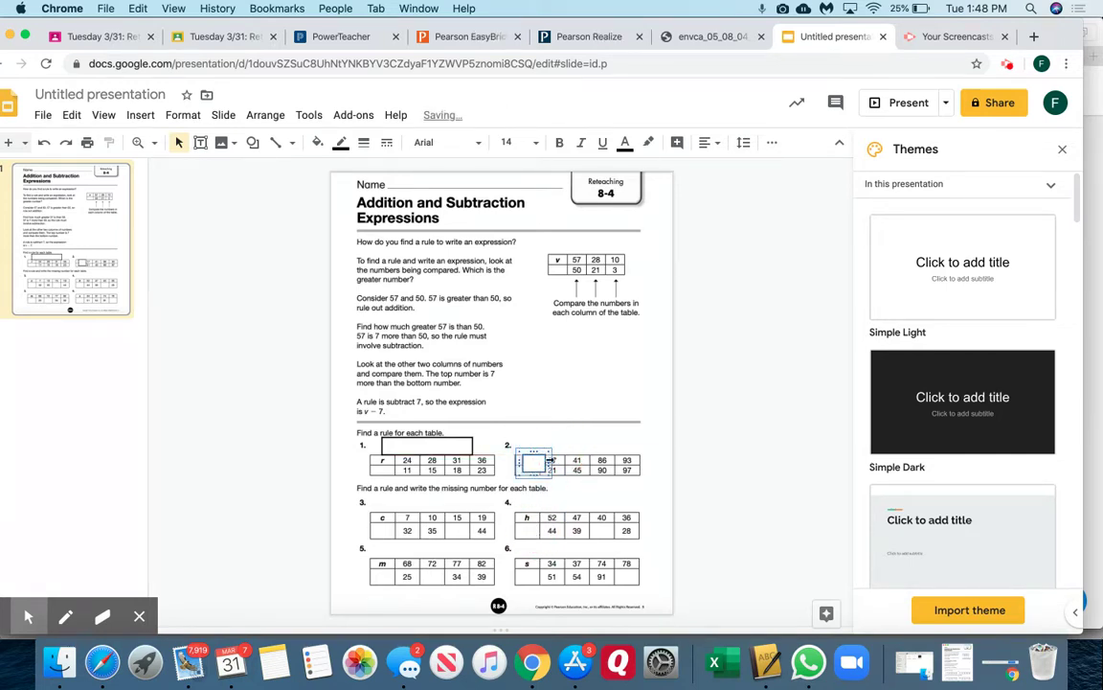
pyautogui.click(542, 450)
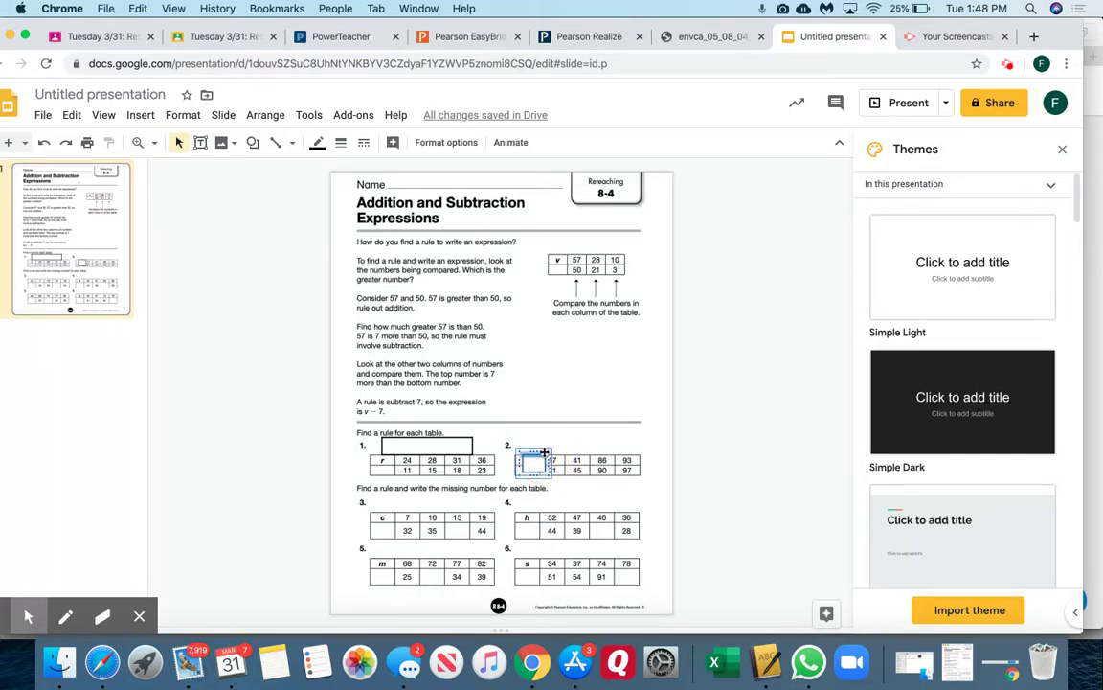
pyautogui.click(544, 452)
# - Open the presentation's title for editing and restore the minimized window
pyautogui.click(120, 96)
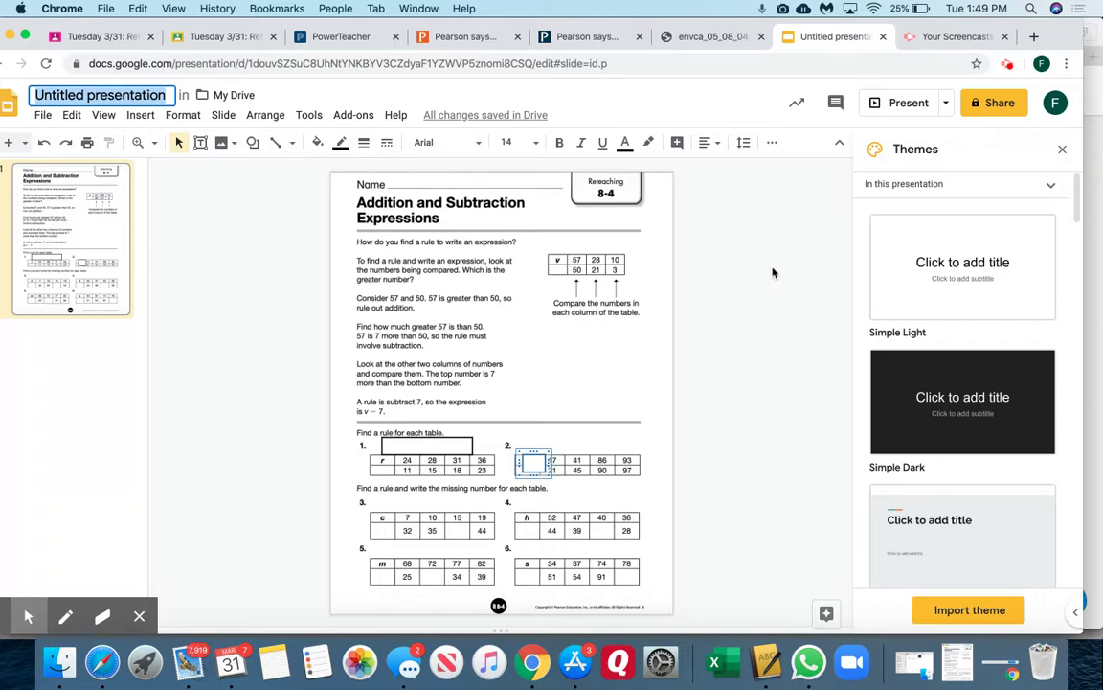
pyautogui.click(997, 667)
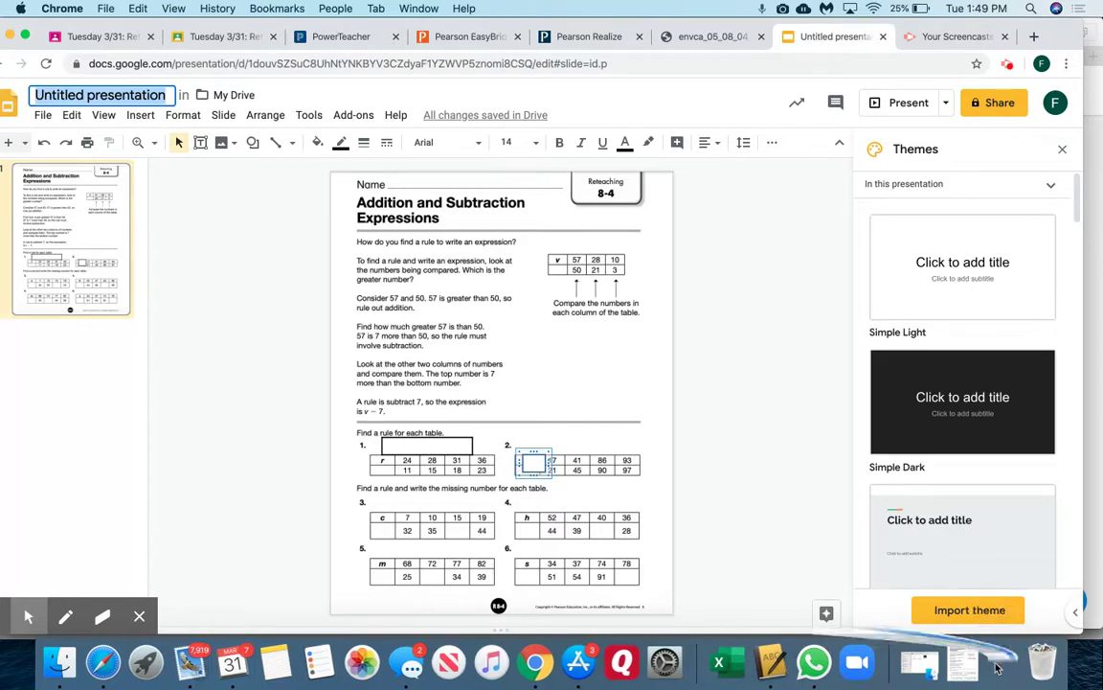